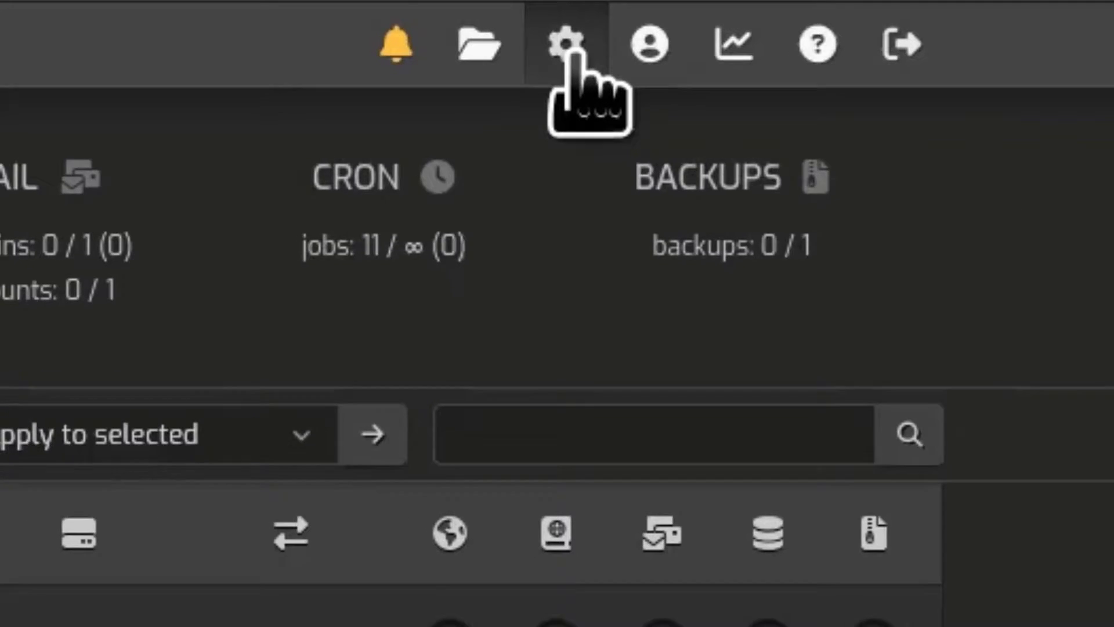
Step: Open Configure Server from the gear menu and expand Mail Server down to Global SMTP Relay
{"action": "left_click", "coordinate": [566, 49]}
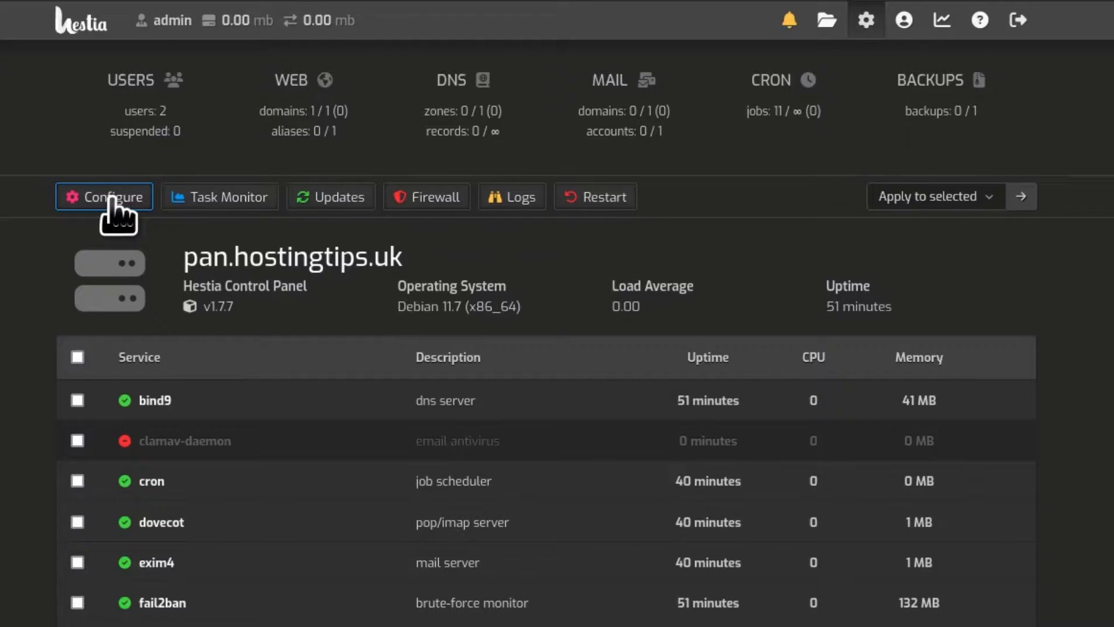
{"action": "left_click", "coordinate": [112, 198]}
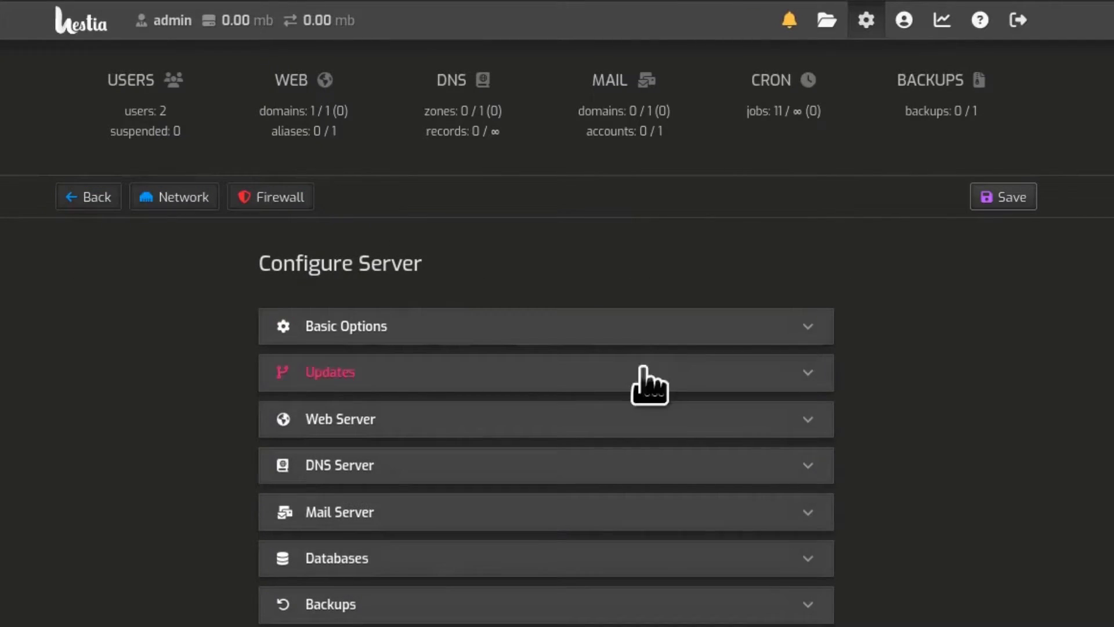
{"action": "left_click", "coordinate": [445, 512]}
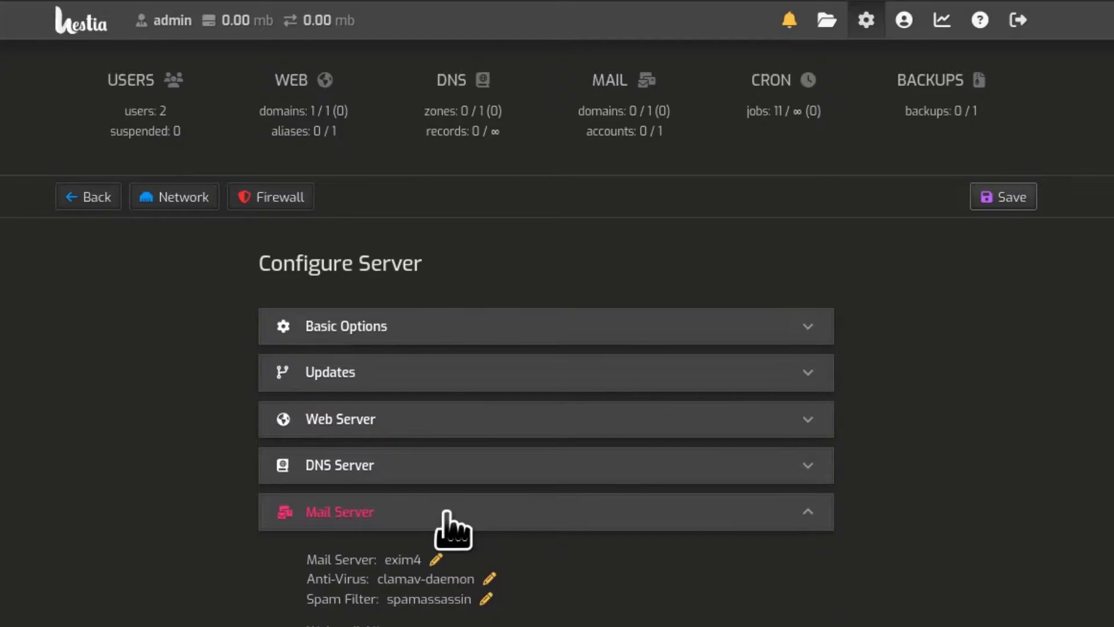
{"action": "scroll", "coordinate": [1091, 444], "scroll_direction": "down", "scroll_amount": 2}
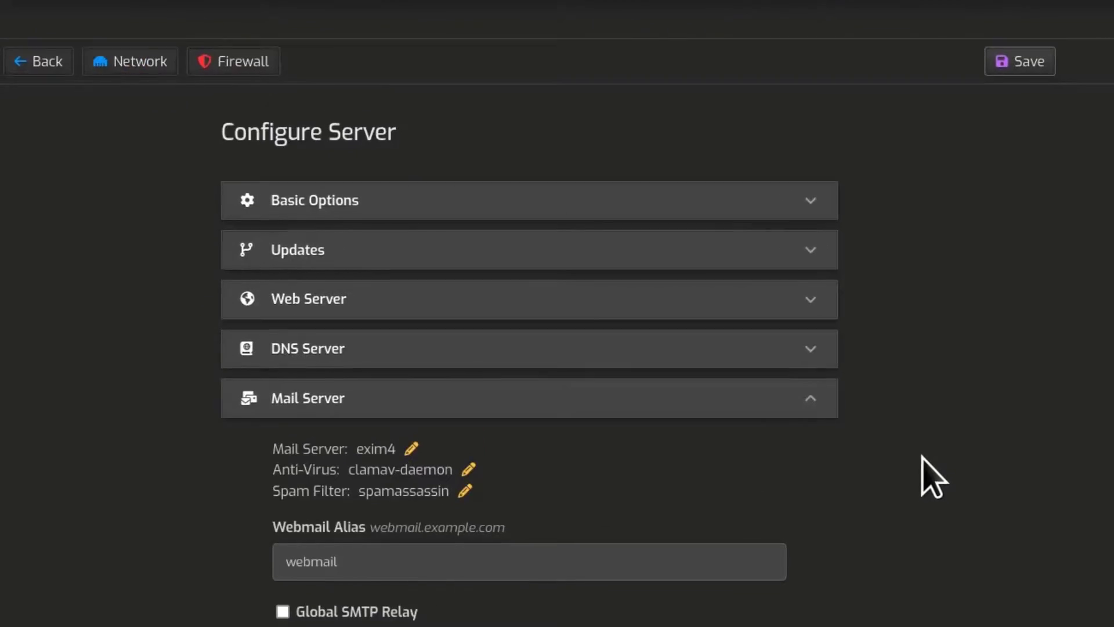
{"action": "scroll", "coordinate": [905, 441], "scroll_direction": "down", "scroll_amount": 4}
{"action": "scroll", "coordinate": [905, 418], "scroll_direction": "up", "scroll_amount": 4}
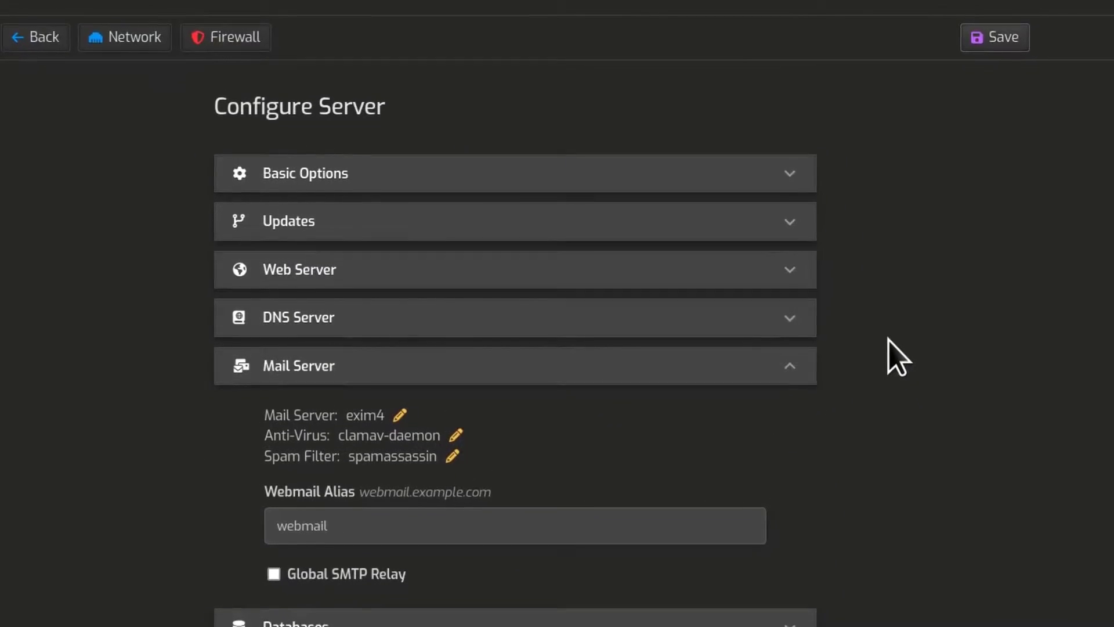
{"action": "scroll", "coordinate": [894, 348], "scroll_direction": "down", "scroll_amount": 4}
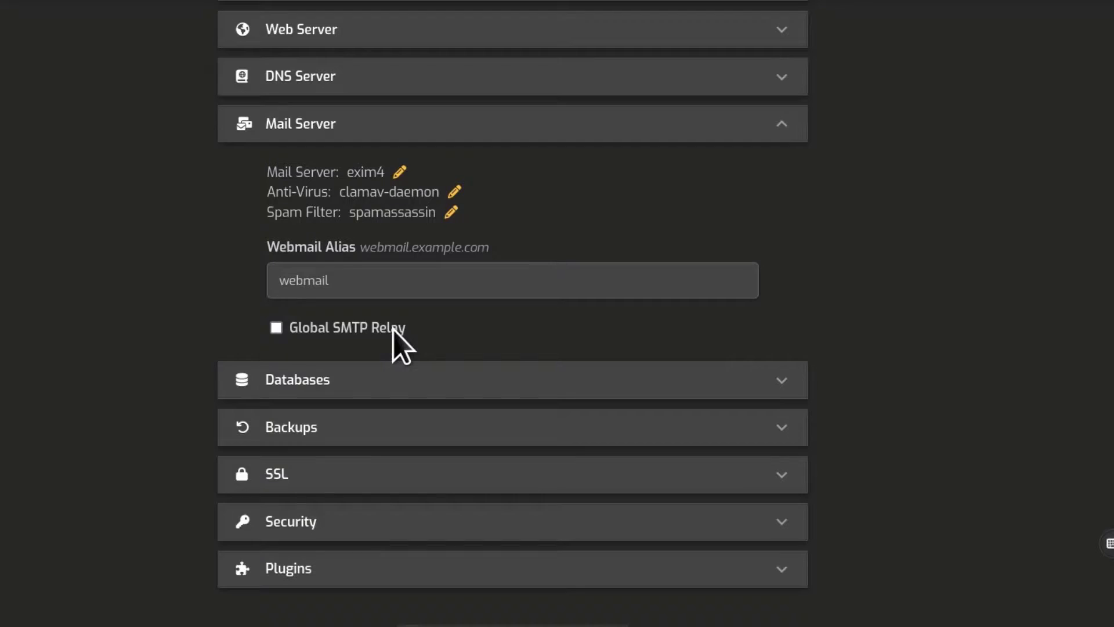
Step: Tick Global SMTP Relay and move into its empty Host and Port fields
{"action": "left_click", "coordinate": [276, 328]}
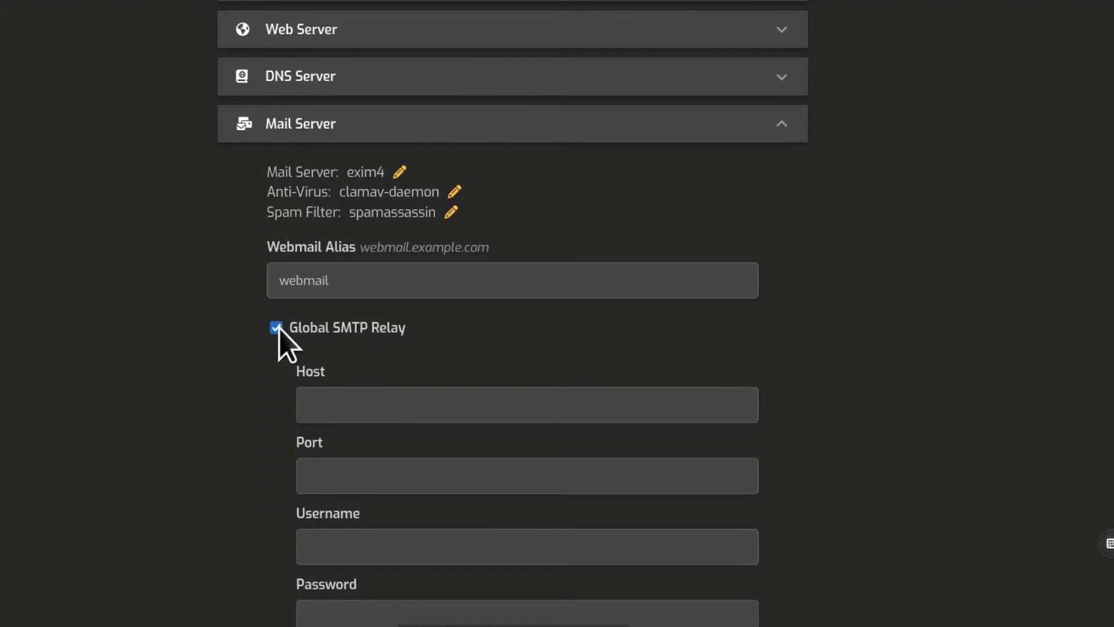
{"action": "scroll", "coordinate": [803, 291], "scroll_direction": "down", "scroll_amount": 4}
{"action": "left_click", "coordinate": [330, 185]}
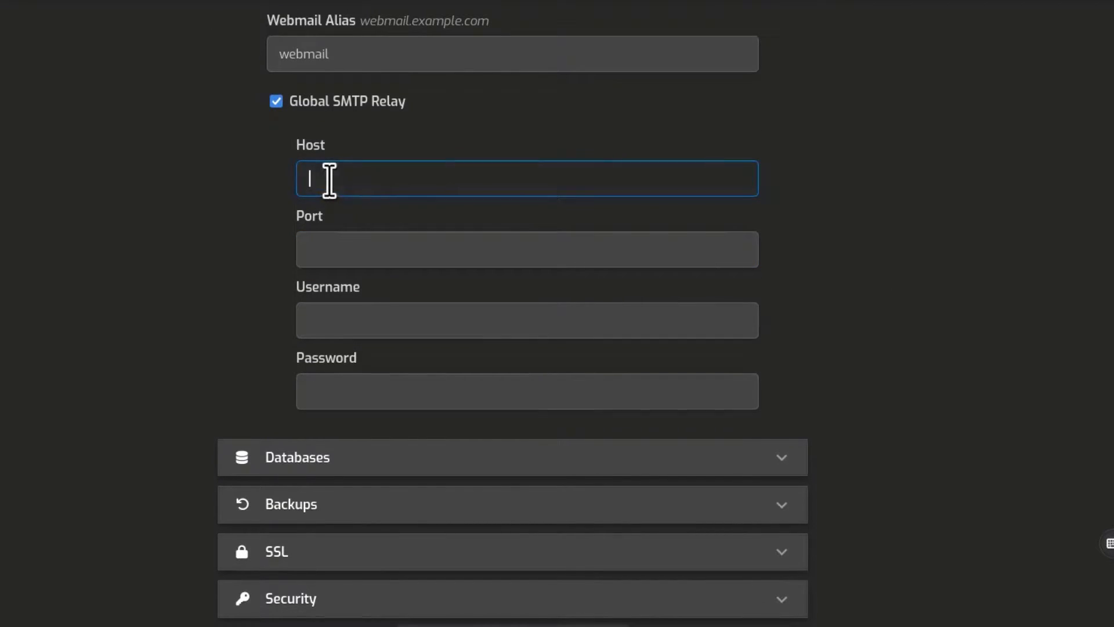
{"action": "left_click", "coordinate": [363, 248]}
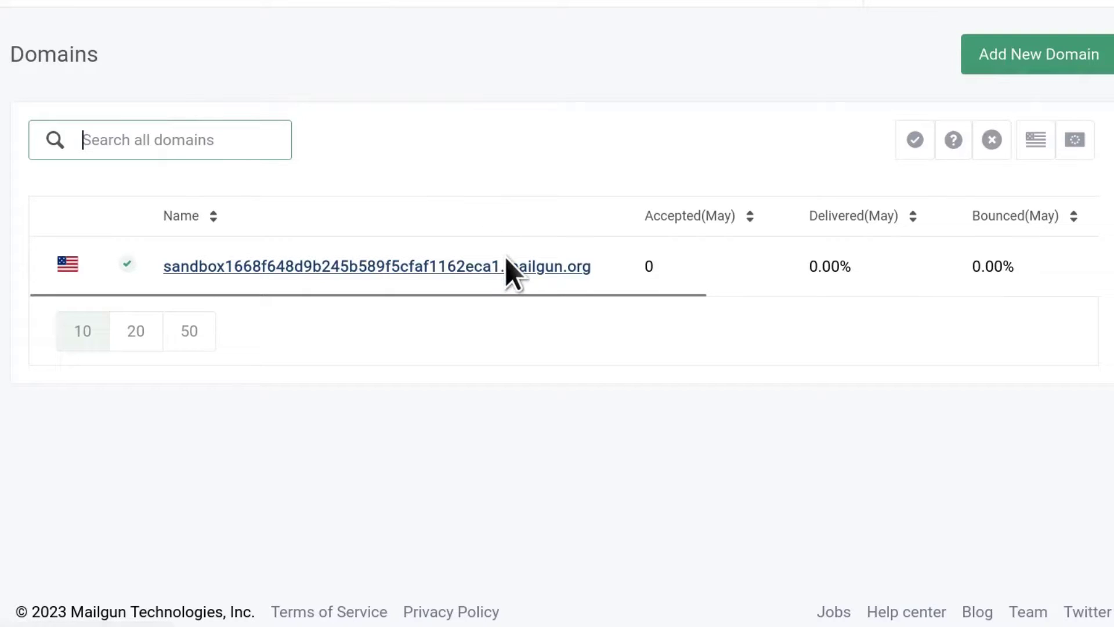
Step: Open the sandbox mailgun.org domain's Overview page from the Domains list
{"action": "left_click", "coordinate": [342, 268]}
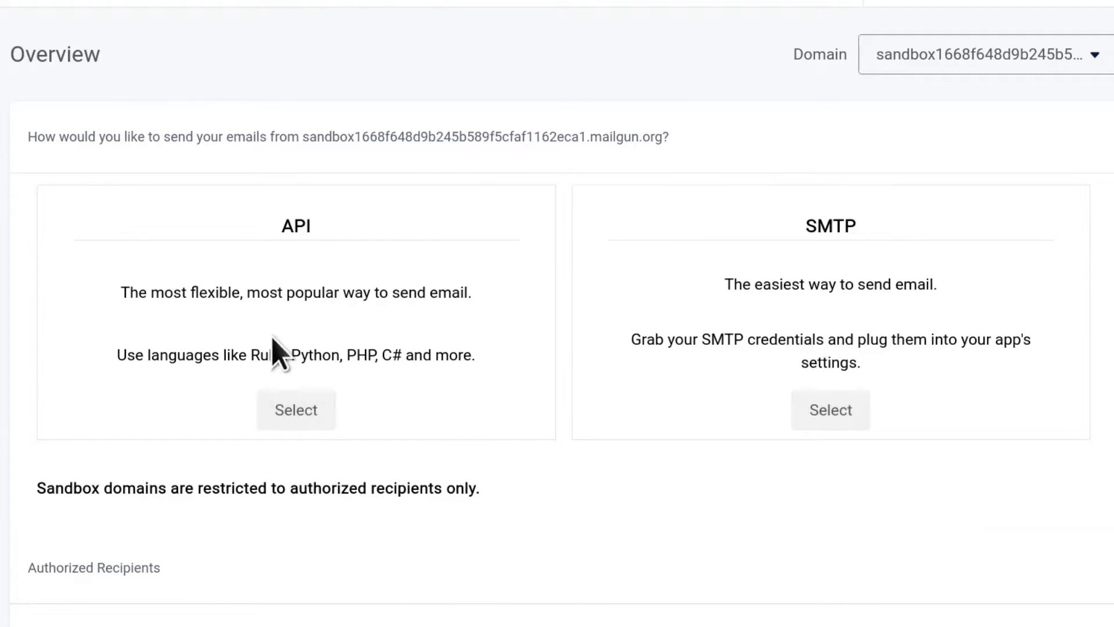
Step: Choose SMTP sending in Mailgun to reveal the sandbox domain's SMTP credentials
{"action": "left_click", "coordinate": [841, 418]}
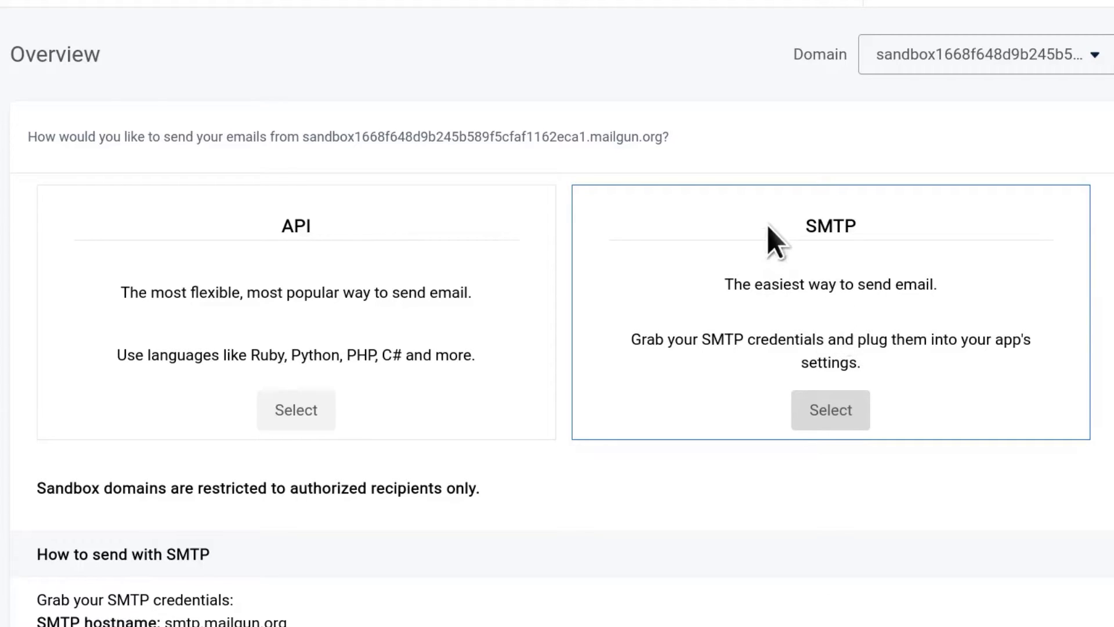
{"action": "scroll", "coordinate": [453, 325], "scroll_direction": "down", "scroll_amount": 10}
{"action": "scroll", "coordinate": [442, 336], "scroll_direction": "up", "scroll_amount": 4}
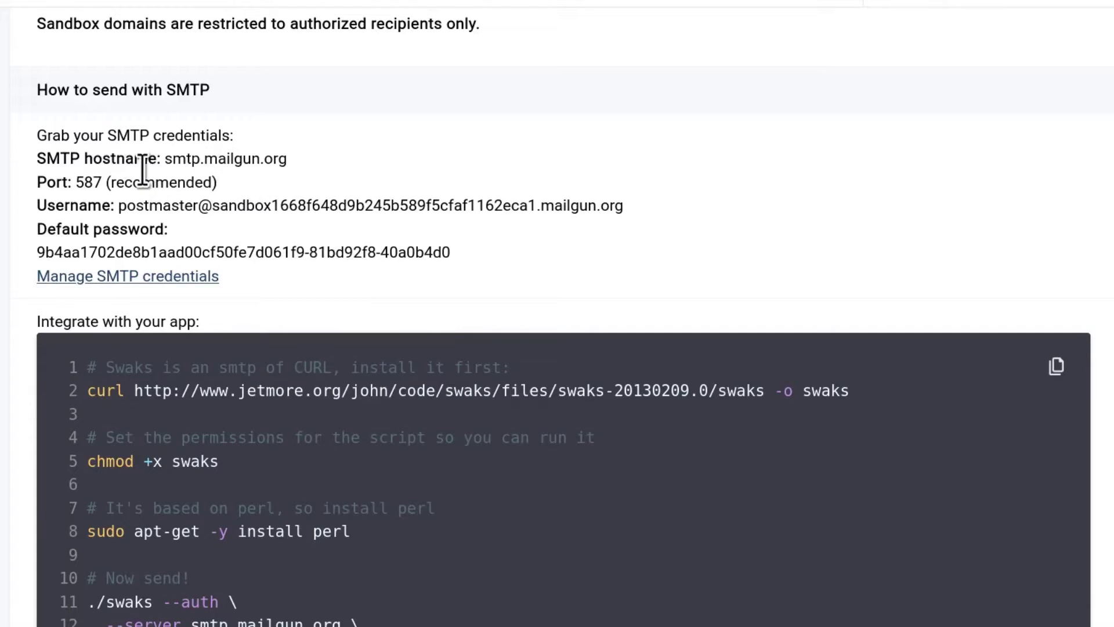
Step: Copy the hostname smtp.mailgun.org and paste it into Hestia's relay Host field
{"action": "left_click_drag", "start_coordinate": [167, 159], "coordinate": [296, 168]}
{"action": "right_click", "coordinate": [271, 158]}
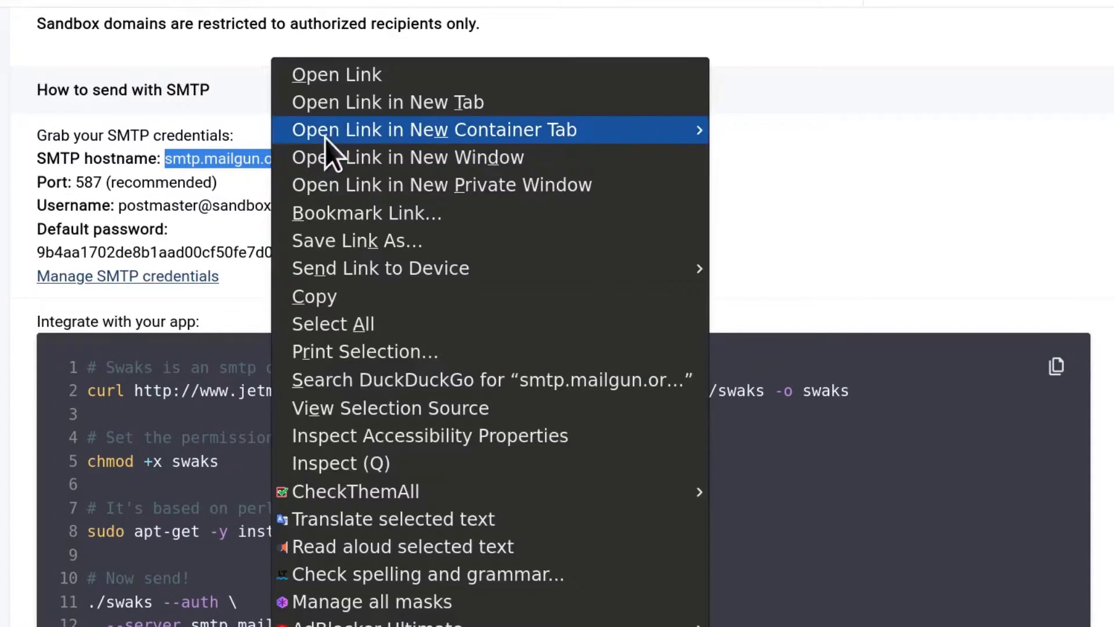
{"action": "left_click", "coordinate": [353, 297]}
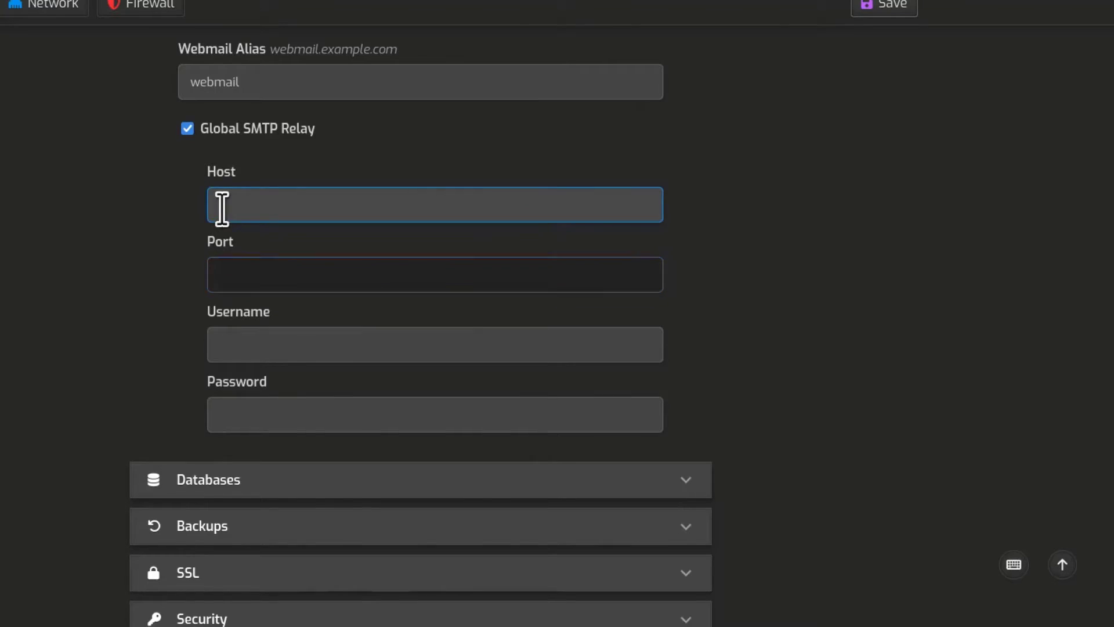
{"action": "right_click", "coordinate": [223, 208]}
{"action": "left_click", "coordinate": [281, 339]}
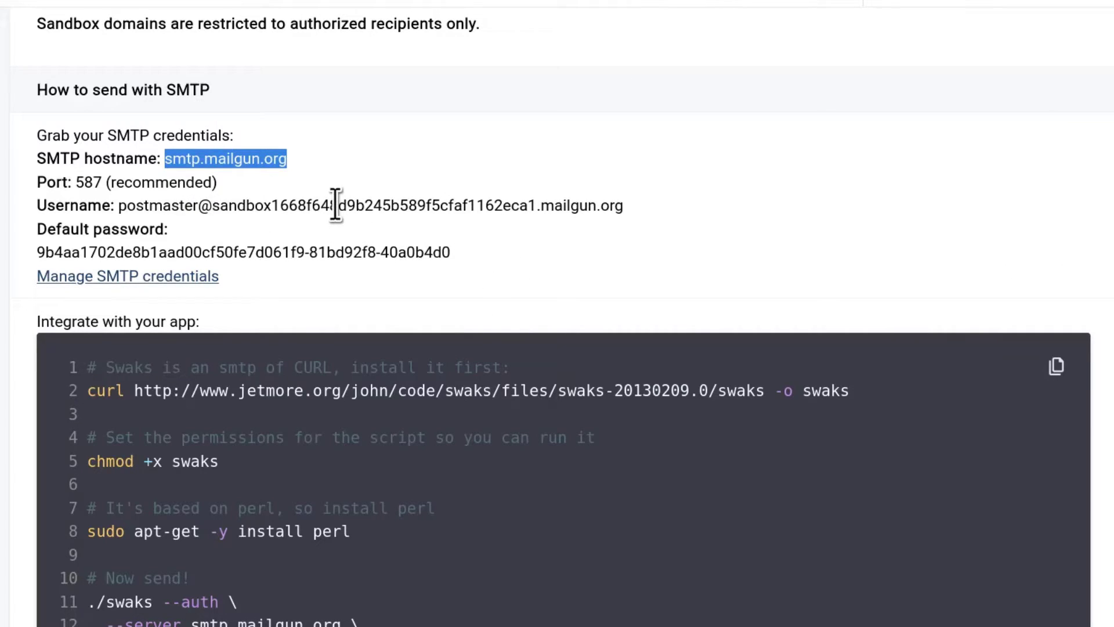
Step: Copy the Mailgun SMTP username and paste it into the relay Username field
{"action": "left_click_drag", "start_coordinate": [118, 205], "coordinate": [625, 212]}
{"action": "right_click", "coordinate": [560, 204]}
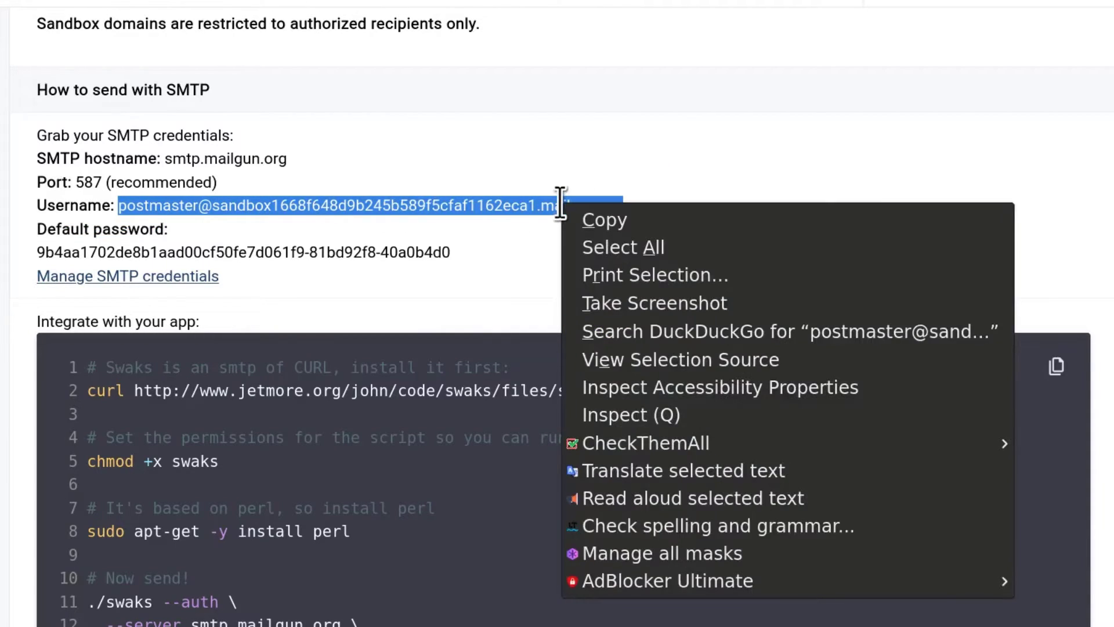
{"action": "left_click", "coordinate": [602, 220]}
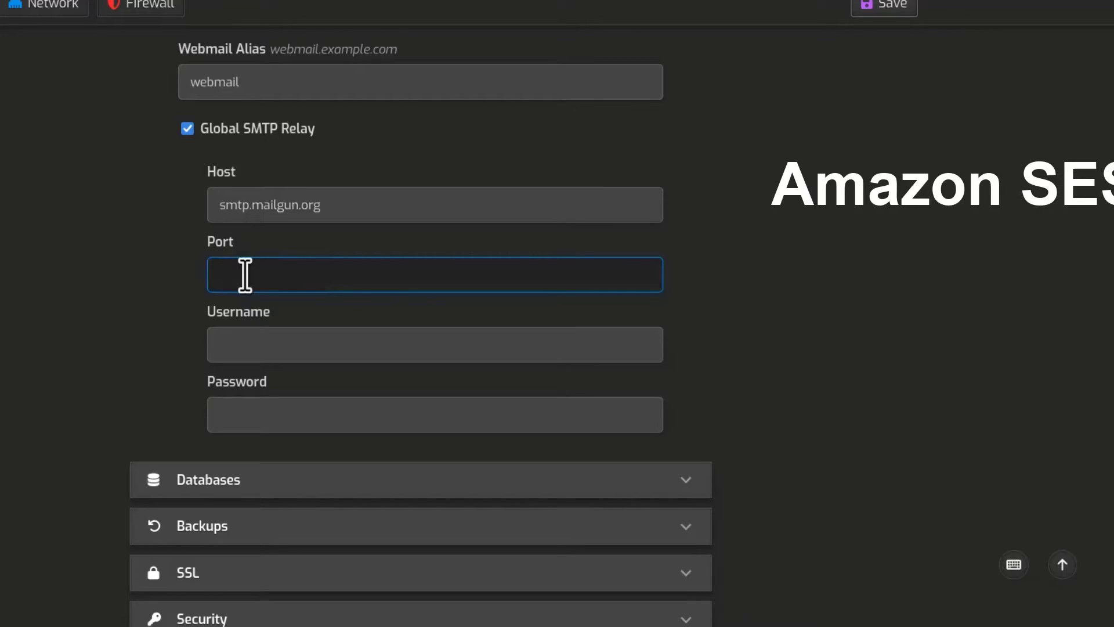
{"action": "right_click", "coordinate": [244, 275]}
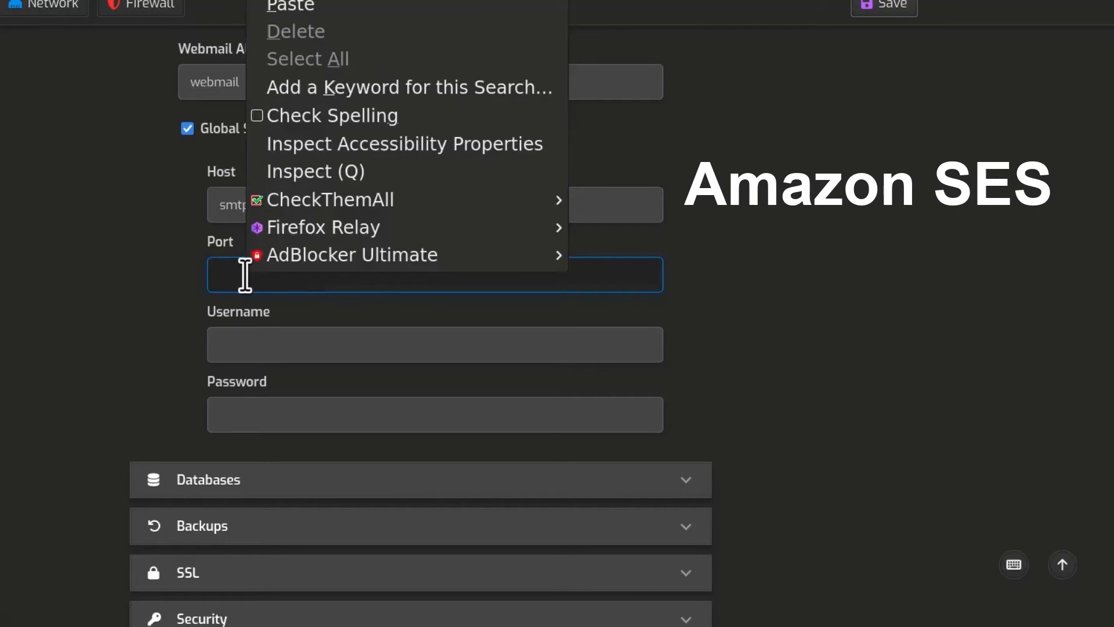
{"action": "left_click", "coordinate": [348, 7]}
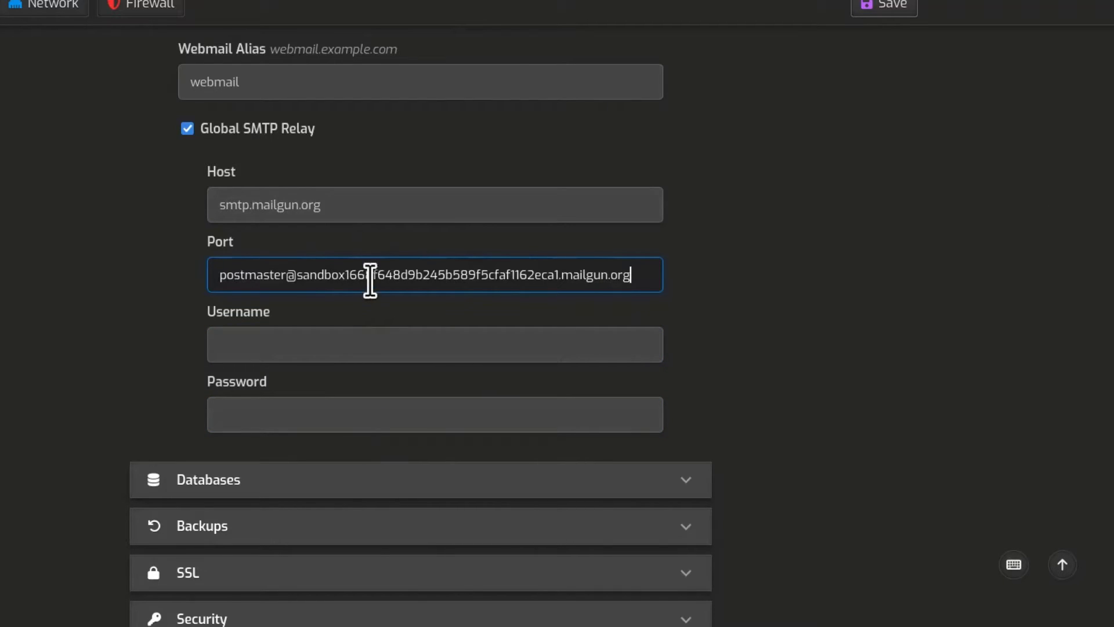
{"action": "left_click", "coordinate": [289, 347]}
{"action": "right_click", "coordinate": [289, 344]}
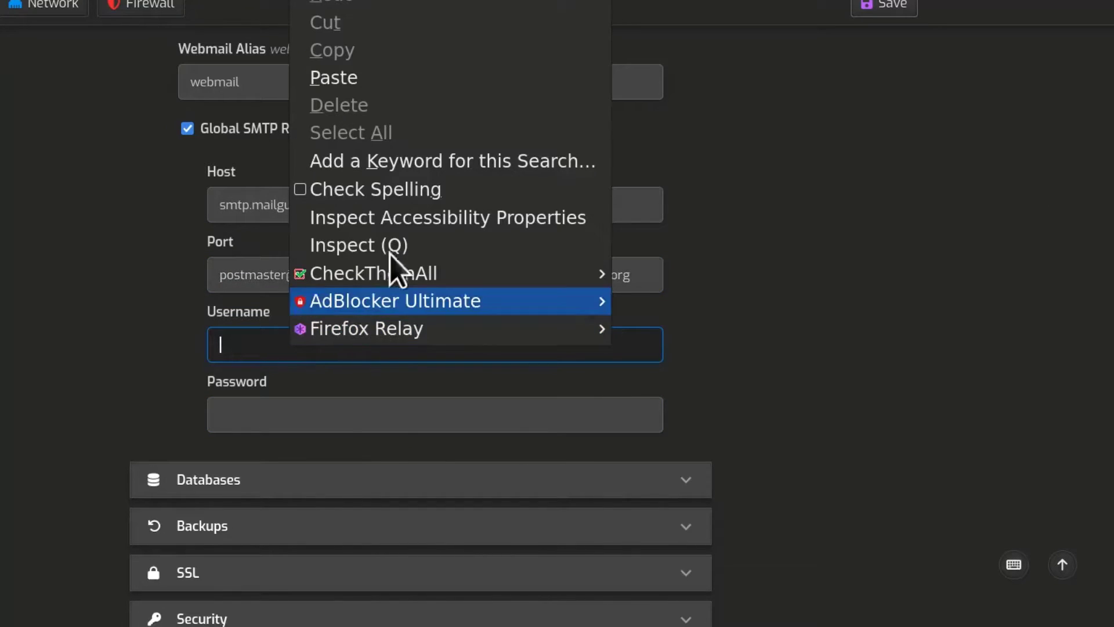
{"action": "left_click", "coordinate": [378, 85]}
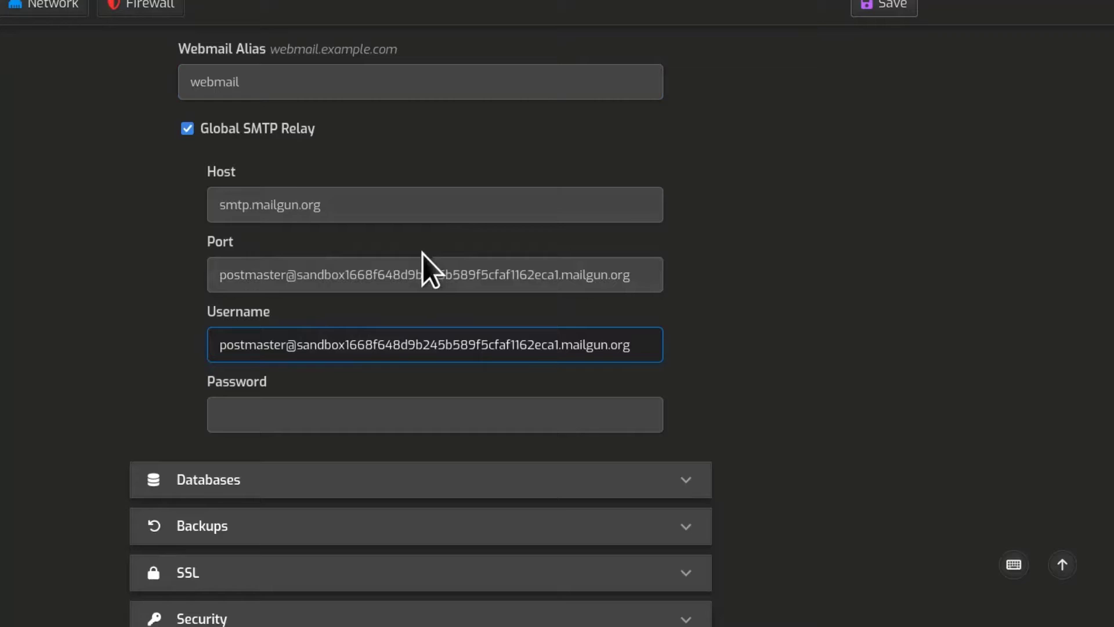
Step: Replace the mistakenly pasted Port value with 587
{"action": "triple_click", "coordinate": [398, 274]}
{"action": "type", "text": "587"}
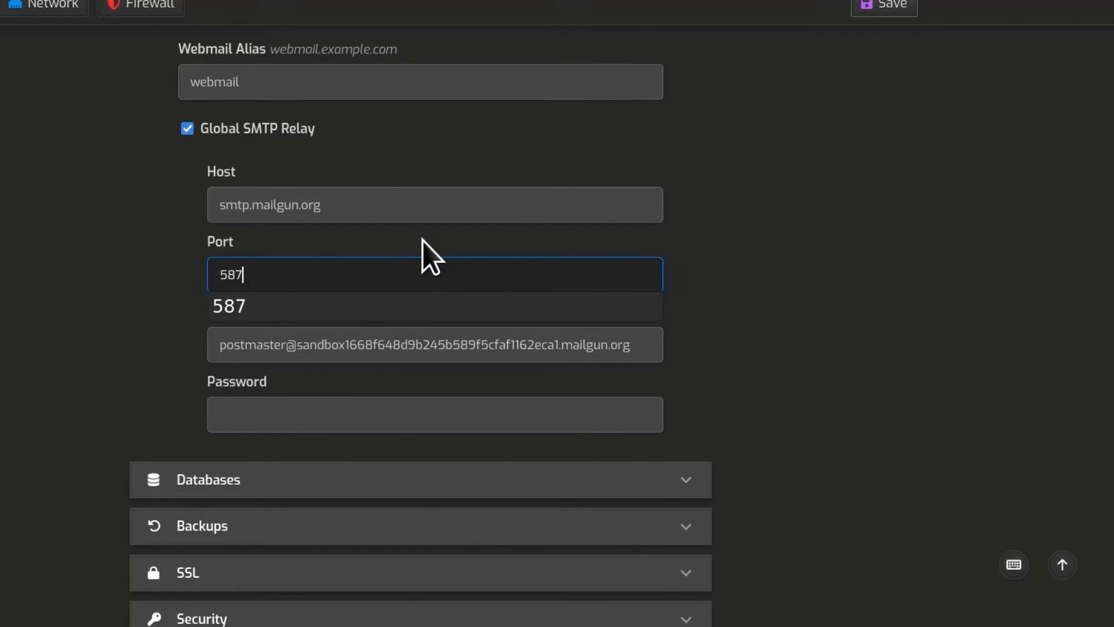
{"action": "left_click", "coordinate": [938, 308]}
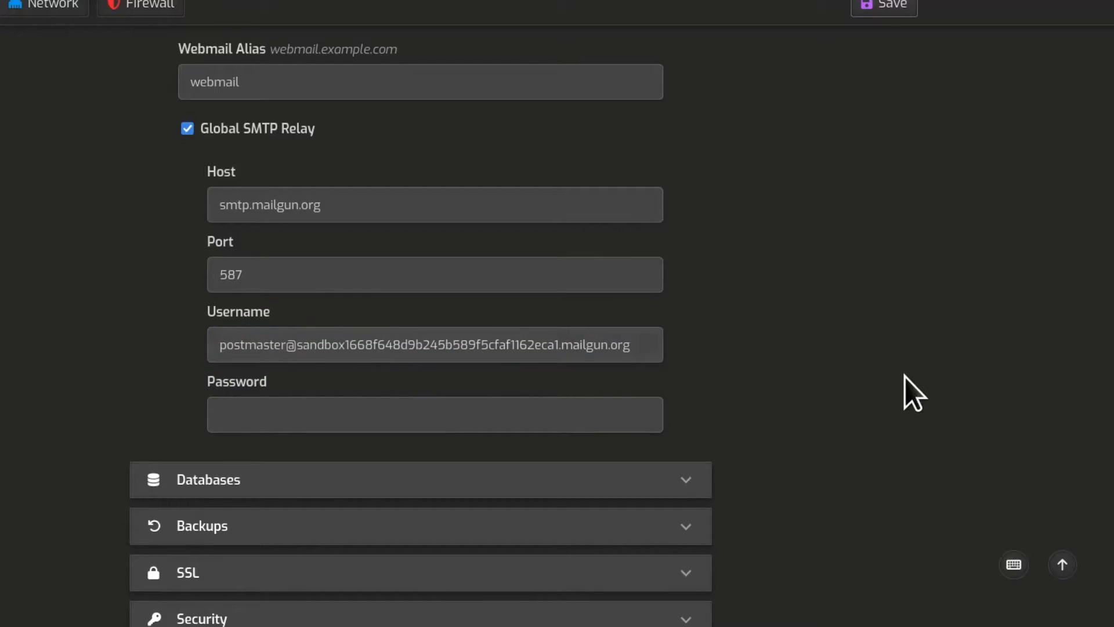
Step: Copy Mailgun's default SMTP password into the relay Password field and save the settings
{"action": "key", "text": "alt+Tab"}
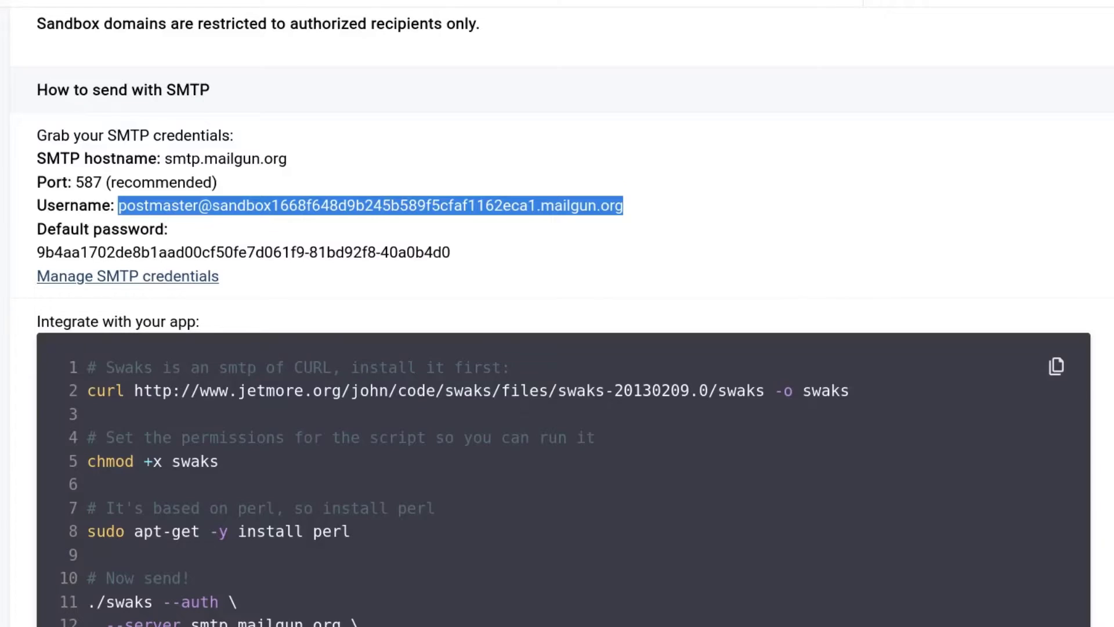
{"action": "triple_click", "coordinate": [175, 247]}
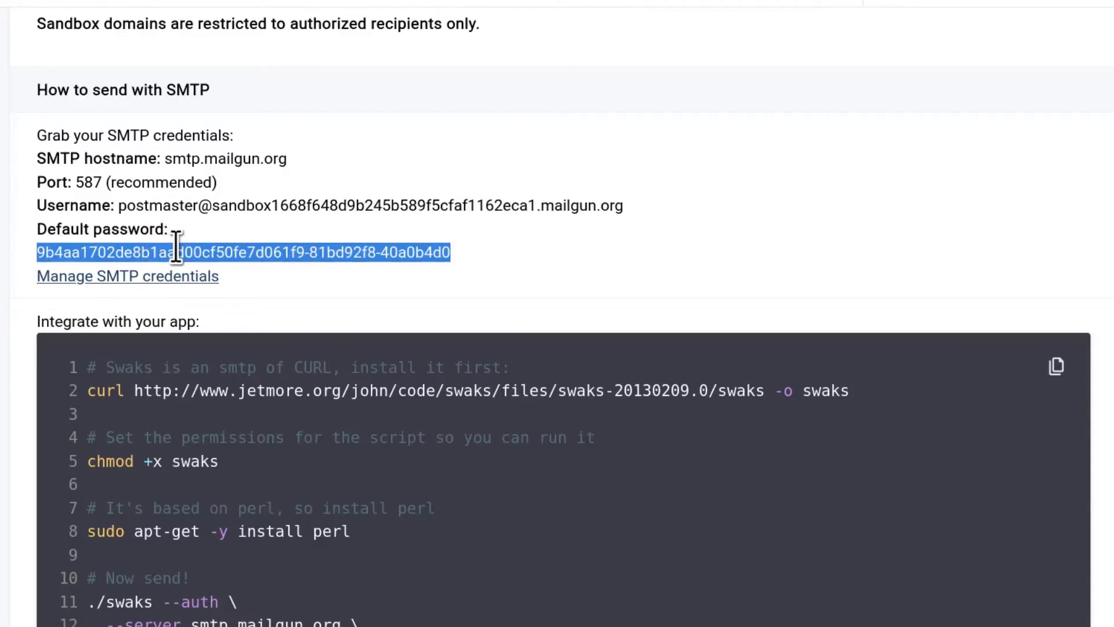
{"action": "right_click", "coordinate": [176, 247]}
{"action": "left_click", "coordinate": [263, 264]}
{"action": "key", "text": "alt+Tab"}
{"action": "left_click", "coordinate": [253, 449]}
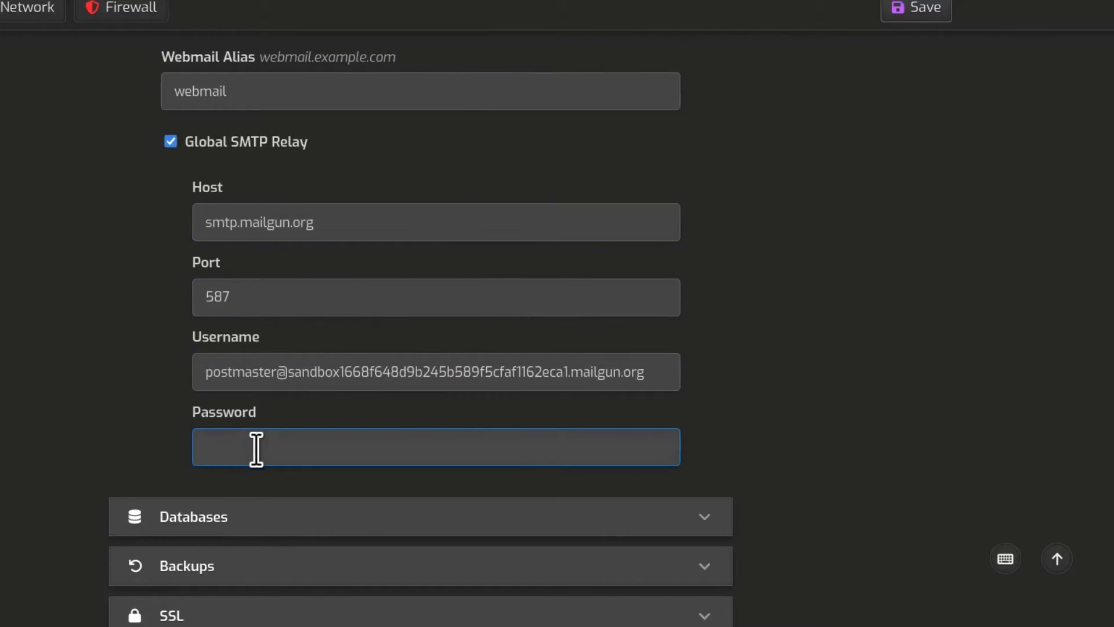
{"action": "right_click", "coordinate": [256, 443]}
{"action": "left_click", "coordinate": [322, 177]}
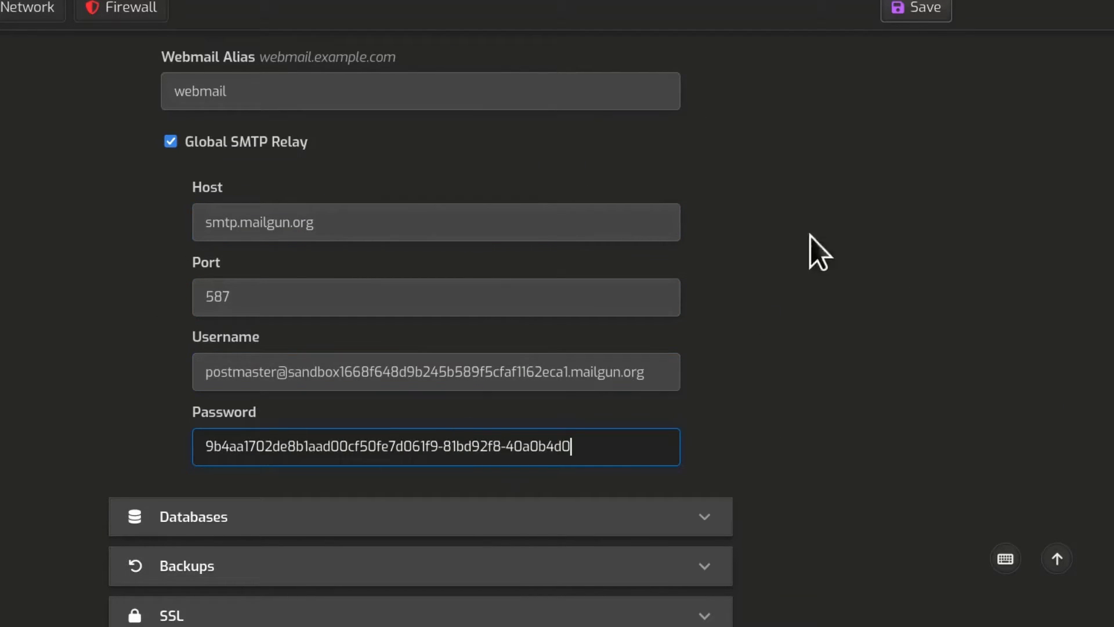
{"action": "left_click", "coordinate": [925, 14]}
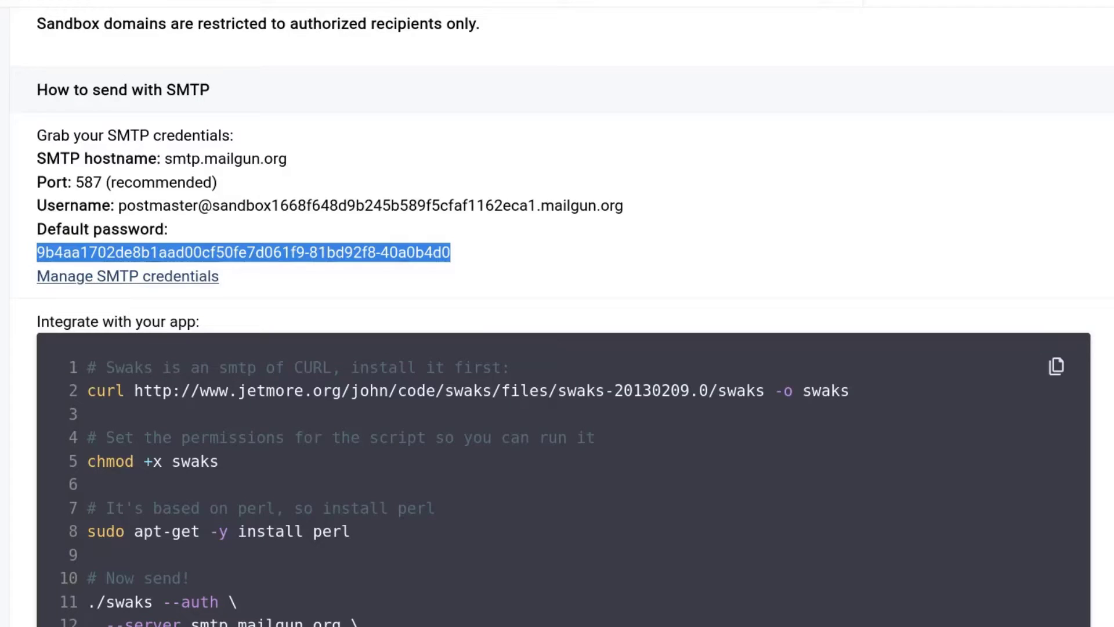
Step: Scroll through Mailgun's SMTP credentials page back to the top
{"action": "scroll", "coordinate": [385, 336], "scroll_direction": "down", "scroll_amount": 15}
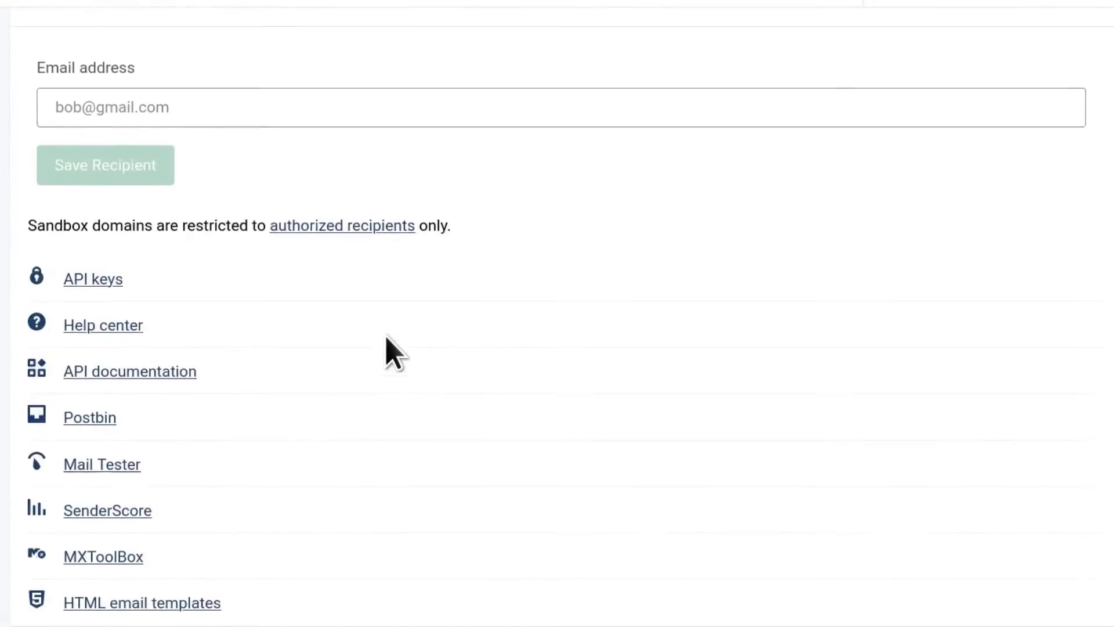
{"action": "scroll", "coordinate": [385, 336], "scroll_direction": "up", "scroll_amount": 10}
{"action": "scroll", "coordinate": [386, 336], "scroll_direction": "up", "scroll_amount": 5}
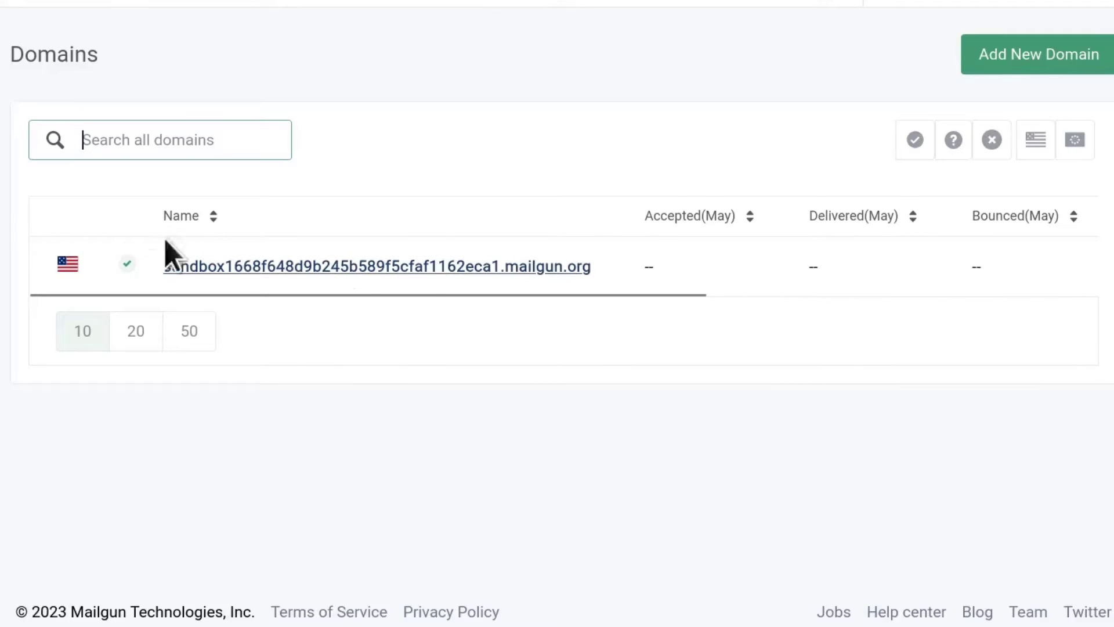
Step: Submit example.com as a new Mailgun domain, then resubmit it as example0.com after rejection
{"action": "left_click", "coordinate": [982, 53]}
{"action": "left_click", "coordinate": [166, 170]}
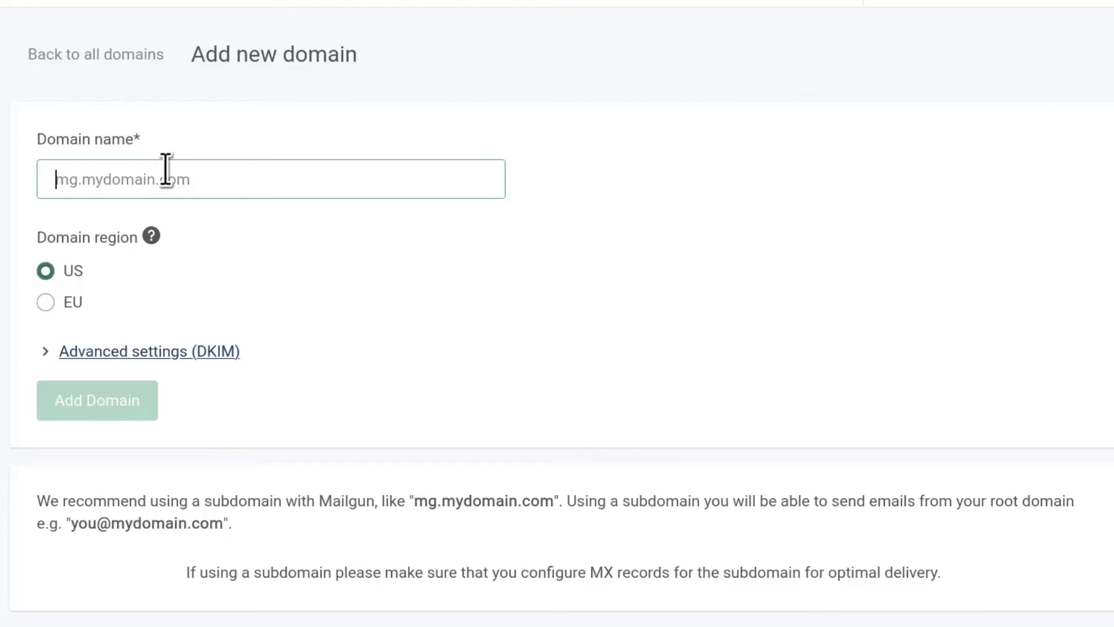
{"action": "type", "text": "exampl"}
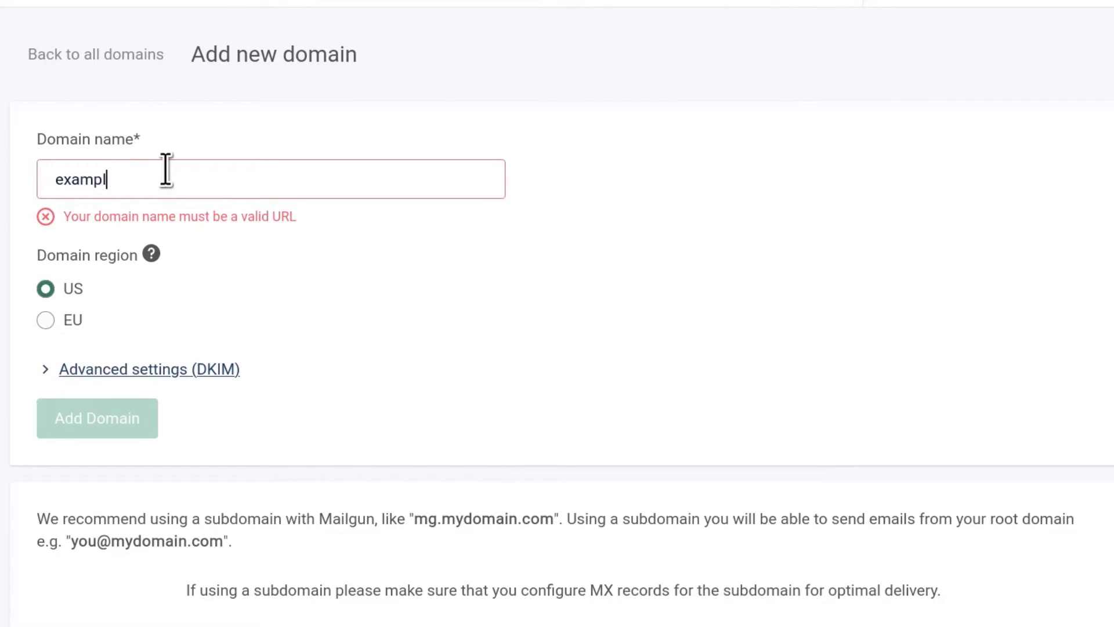
{"action": "type", "text": "e.com"}
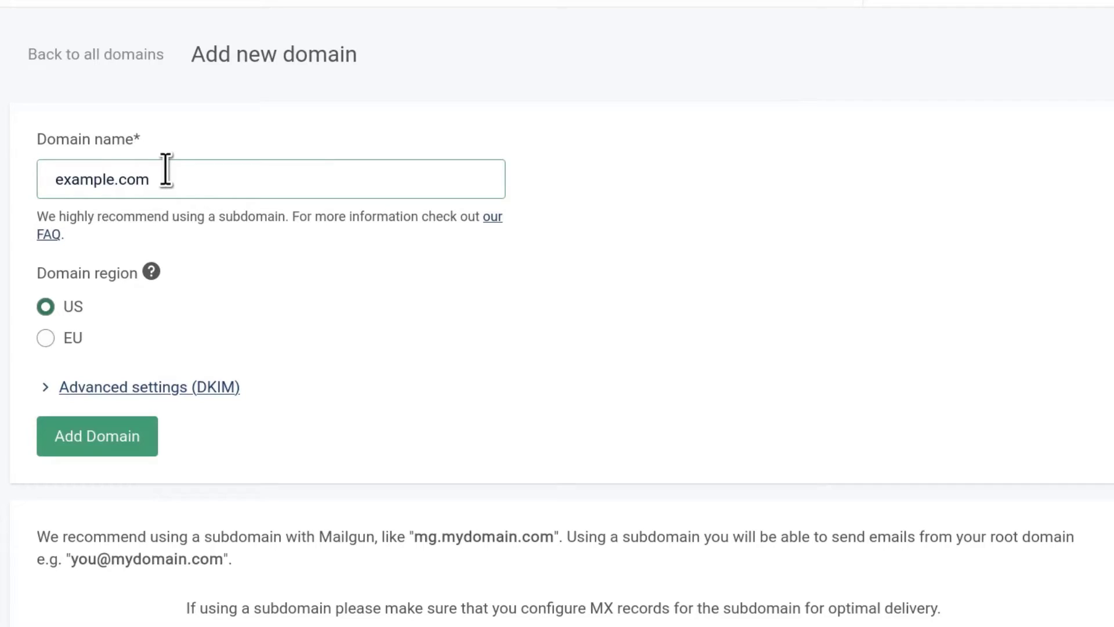
{"action": "scroll", "coordinate": [276, 324], "scroll_direction": "down", "scroll_amount": 2}
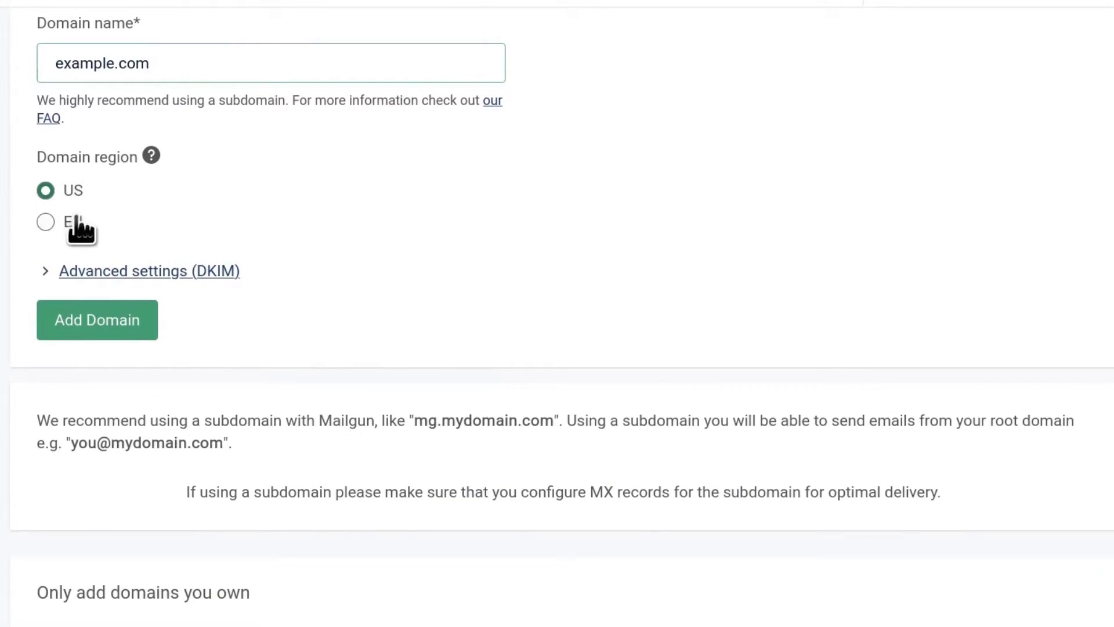
{"action": "left_click", "coordinate": [103, 325]}
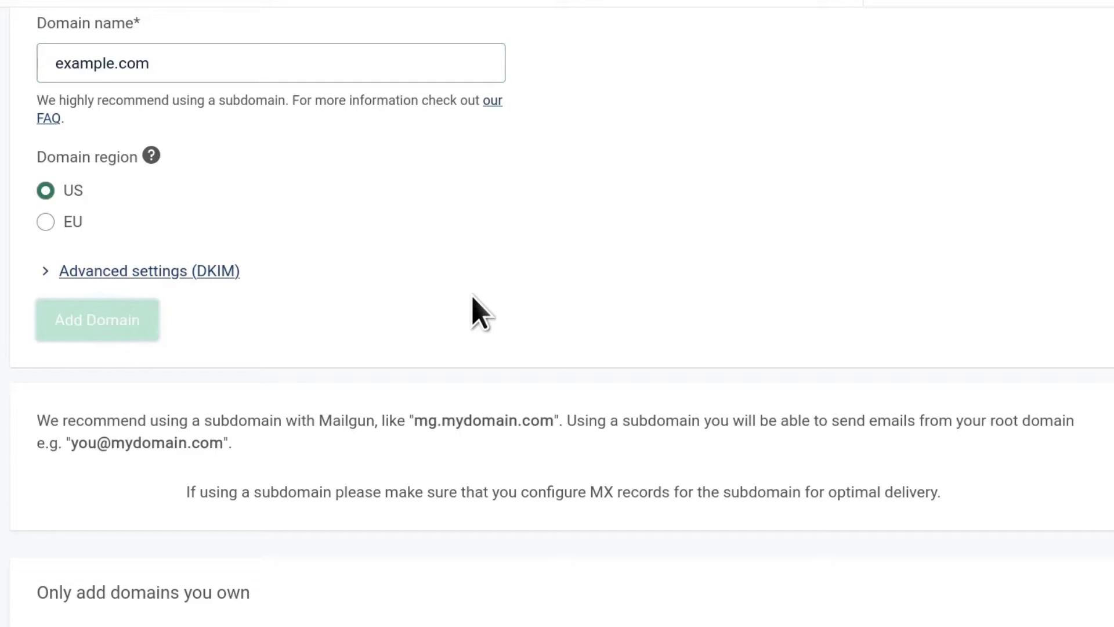
{"action": "left_click", "coordinate": [117, 63]}
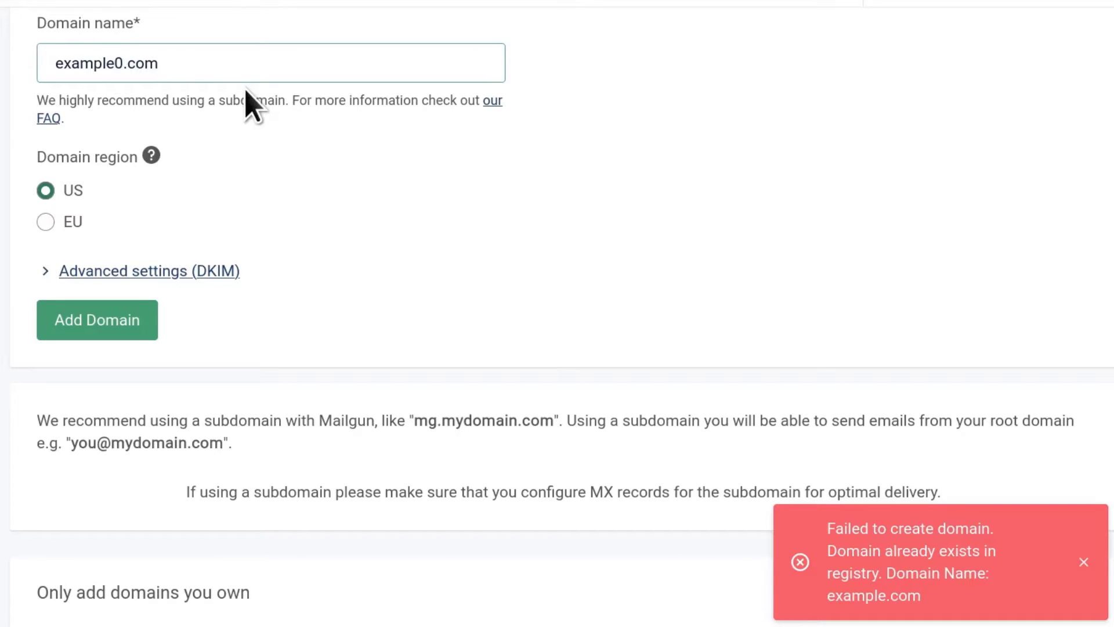
{"action": "left_click", "coordinate": [139, 322]}
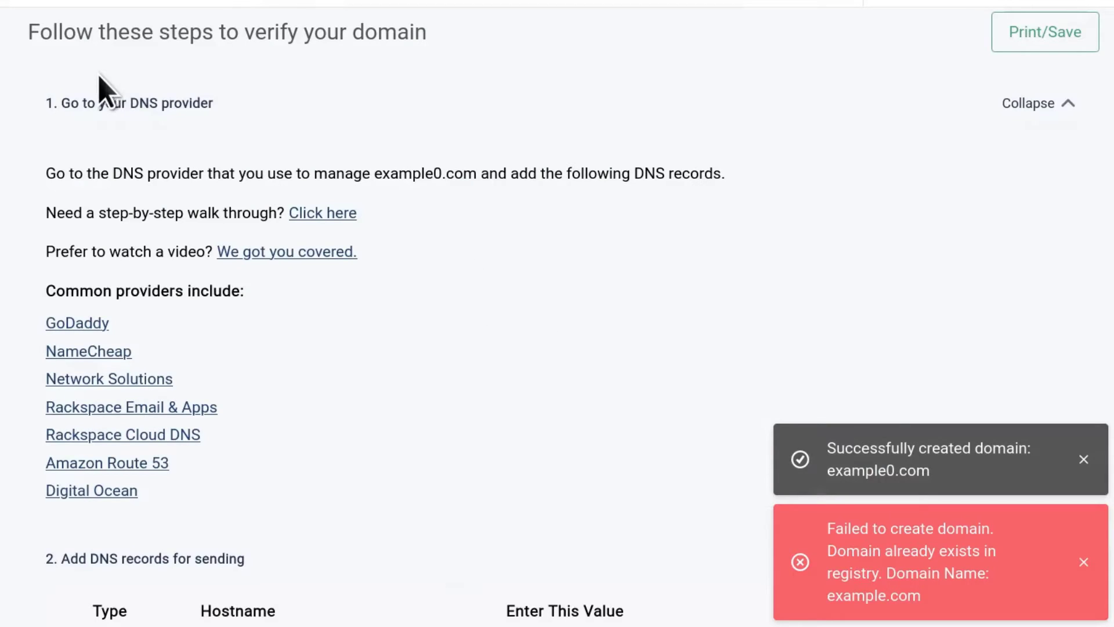
Step: Dismiss the red failure toast and scroll through example0.com's TXT, MX and CNAME records
{"action": "scroll", "coordinate": [288, 280], "scroll_direction": "down", "scroll_amount": 4}
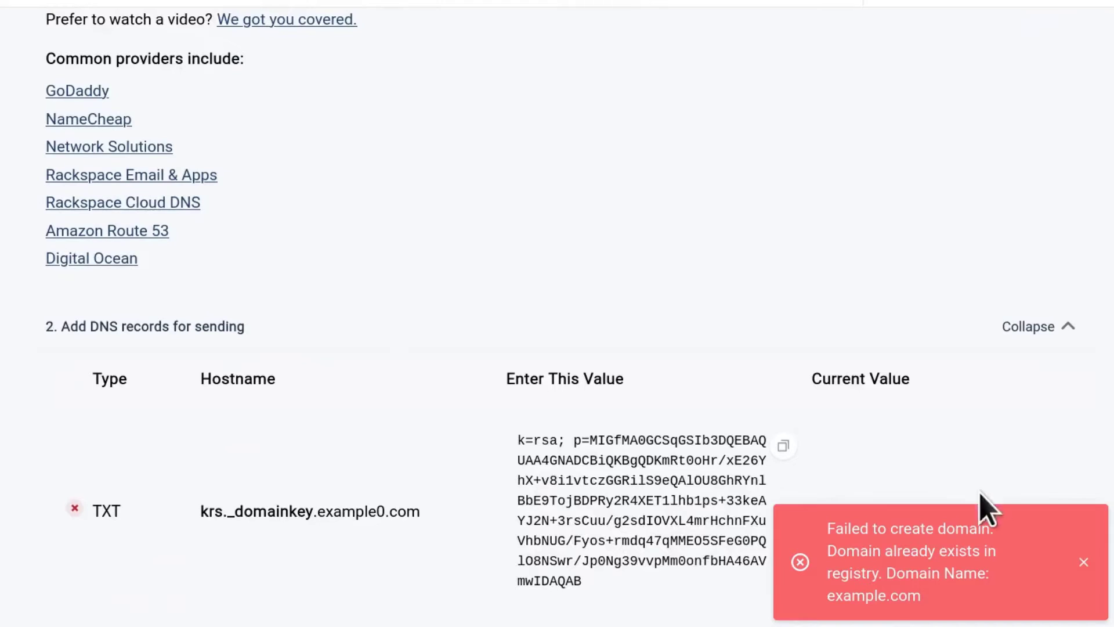
{"action": "left_click", "coordinate": [1084, 561]}
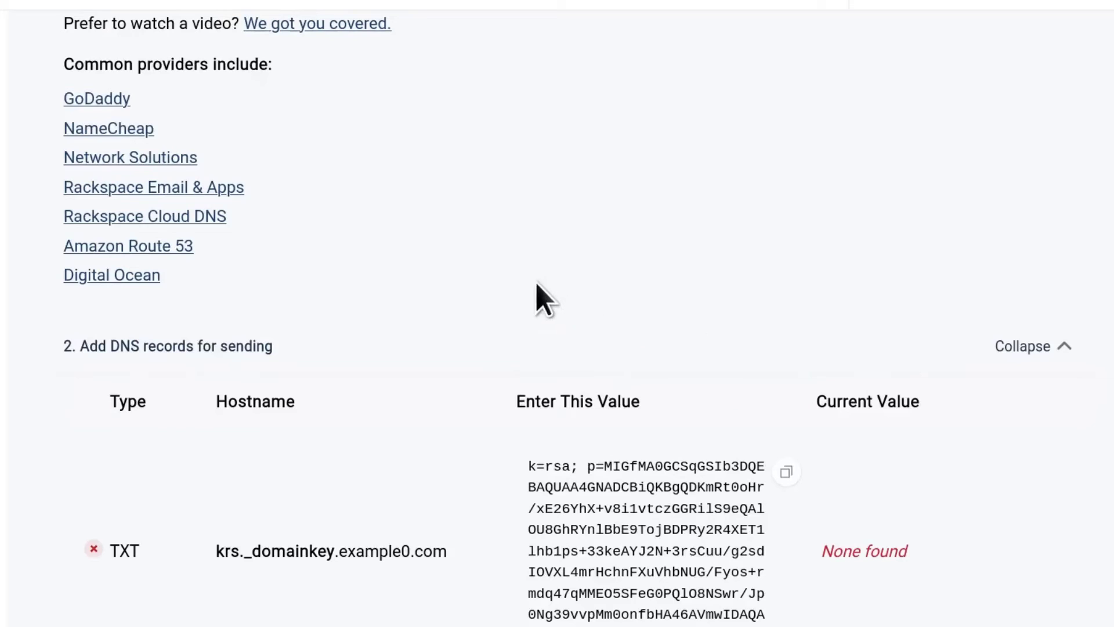
{"action": "scroll", "coordinate": [542, 298], "scroll_direction": "down", "scroll_amount": 5}
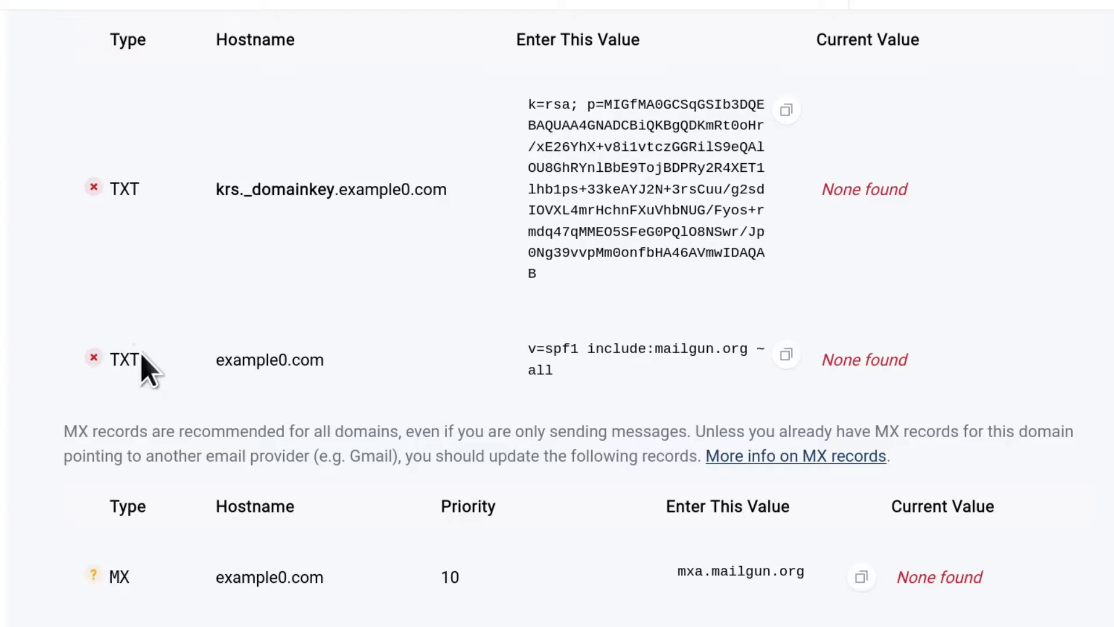
{"action": "scroll", "coordinate": [146, 348], "scroll_direction": "down", "scroll_amount": 3}
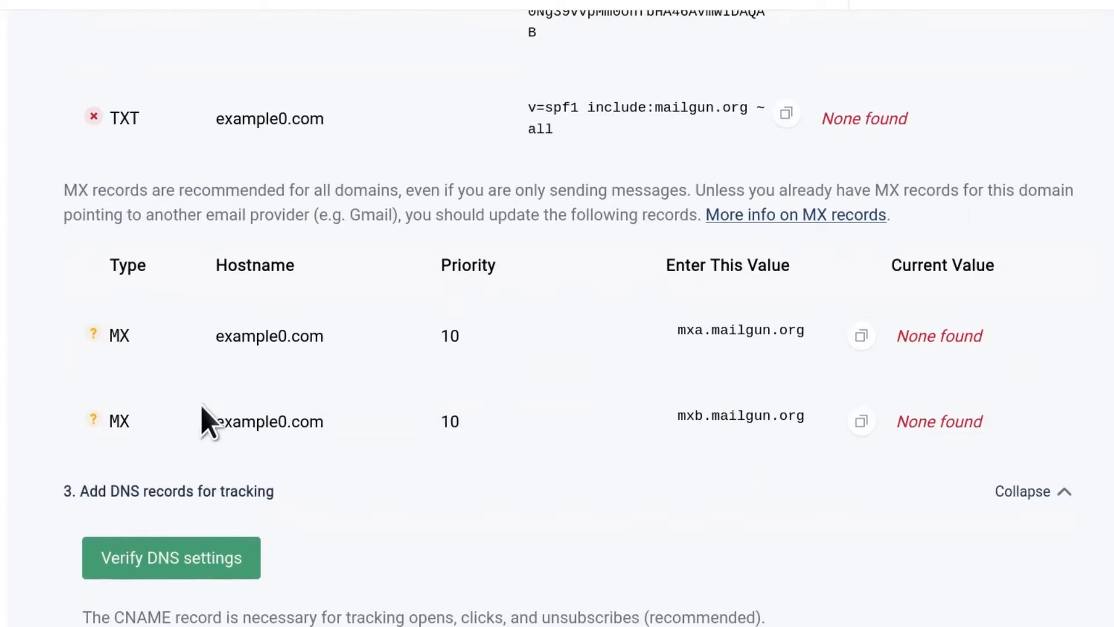
{"action": "scroll", "coordinate": [200, 418], "scroll_direction": "down", "scroll_amount": 5}
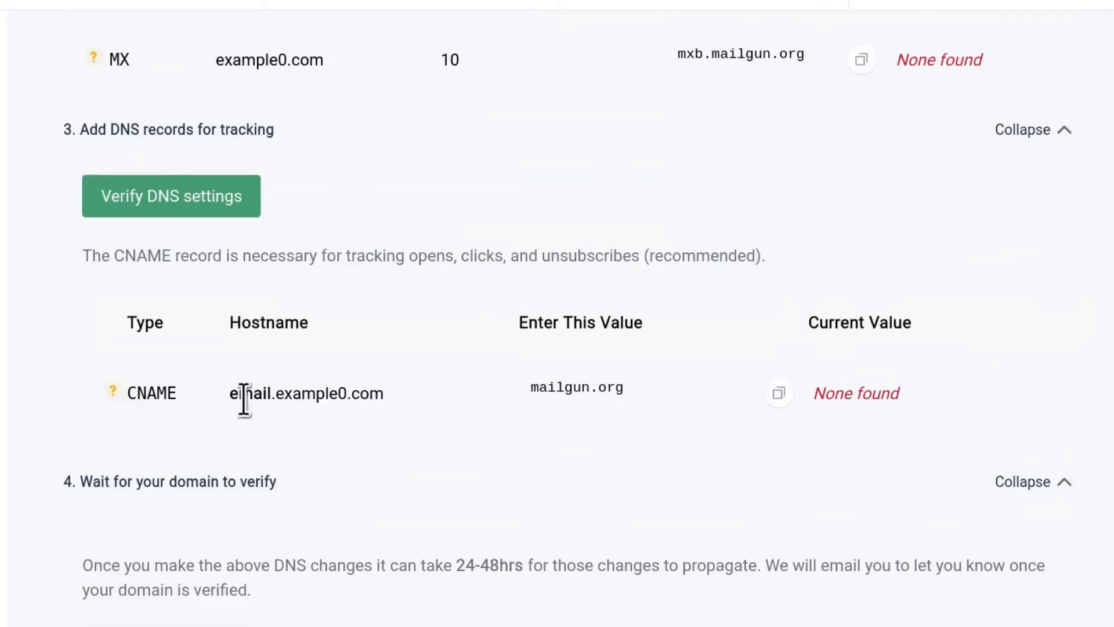
{"action": "scroll", "coordinate": [885, 401], "scroll_direction": "up", "scroll_amount": 7}
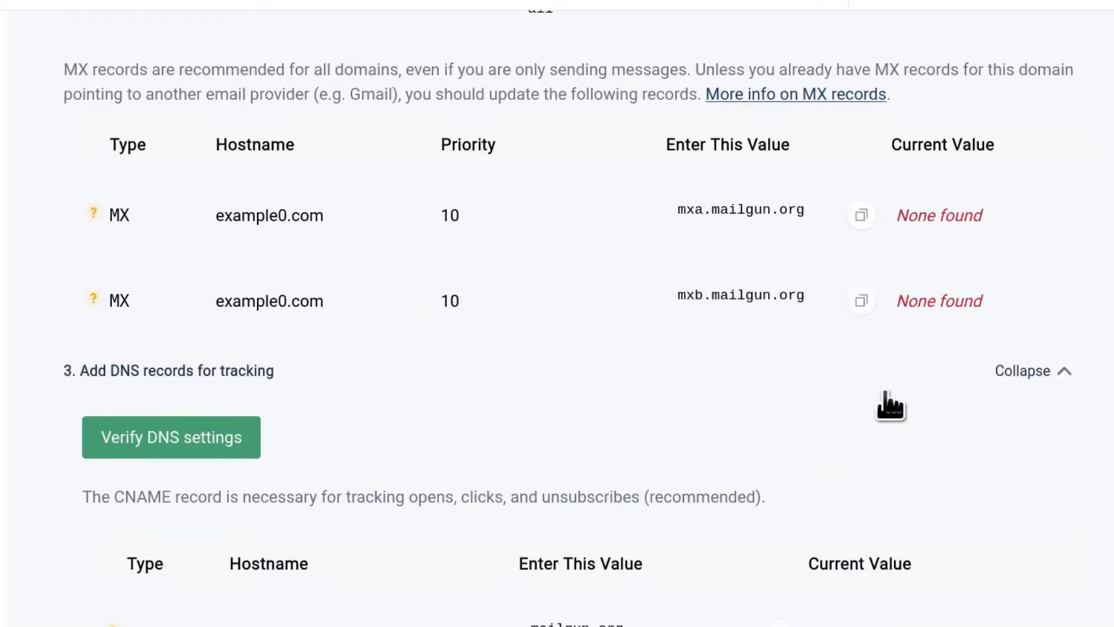
{"action": "scroll", "coordinate": [893, 418], "scroll_direction": "up", "scroll_amount": 8}
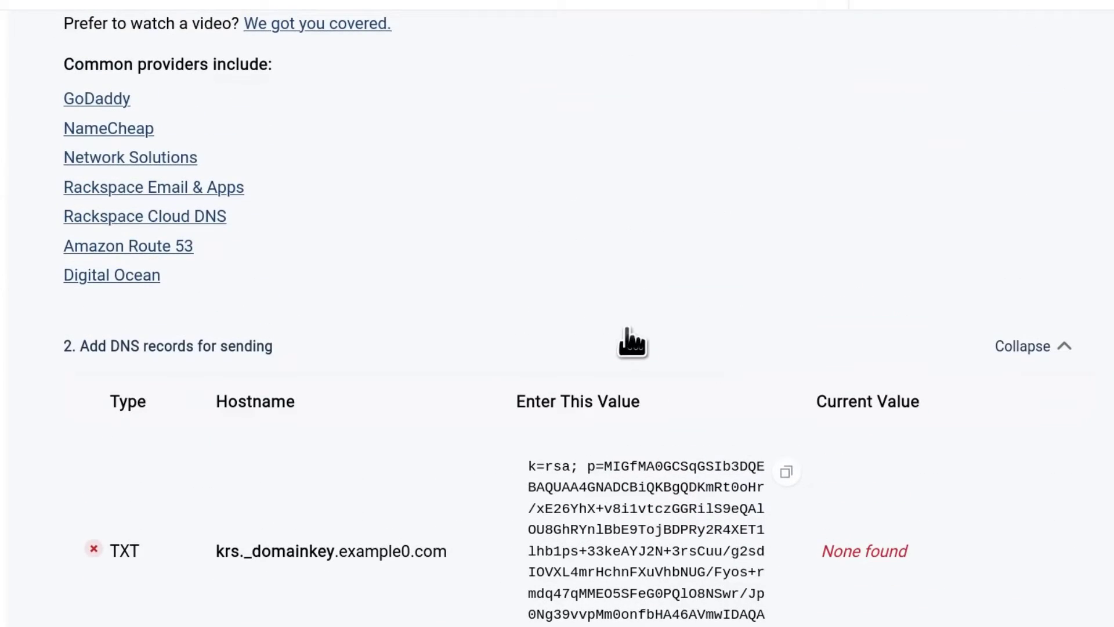
{"action": "scroll", "coordinate": [630, 342], "scroll_direction": "down", "scroll_amount": 6}
{"action": "scroll", "coordinate": [398, 360], "scroll_direction": "down", "scroll_amount": 9}
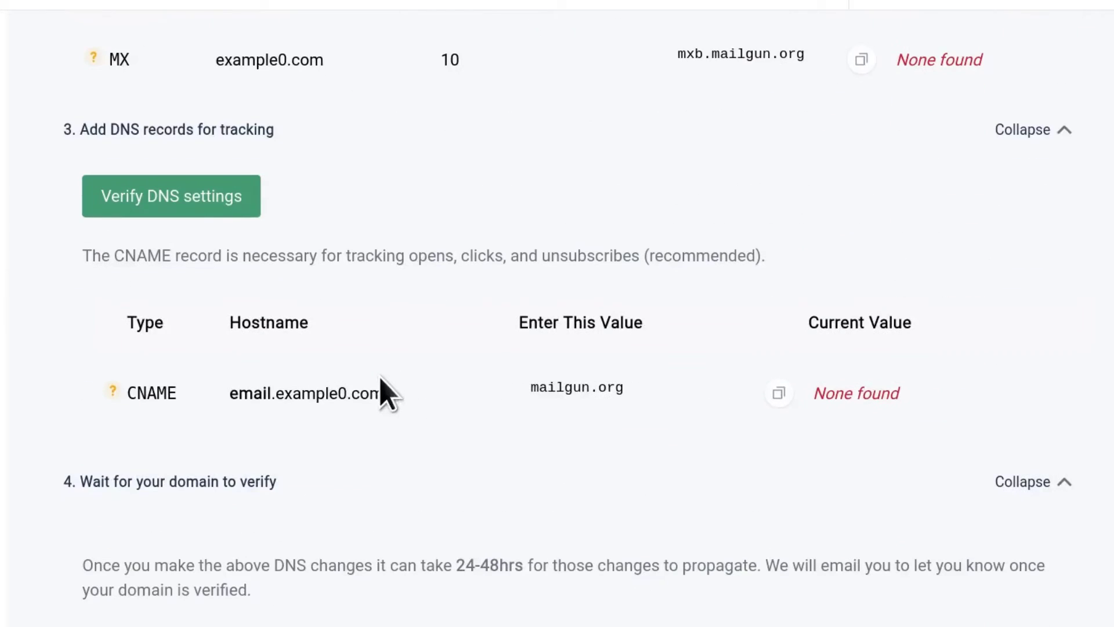
{"action": "scroll", "coordinate": [460, 427], "scroll_direction": "up", "scroll_amount": 18}
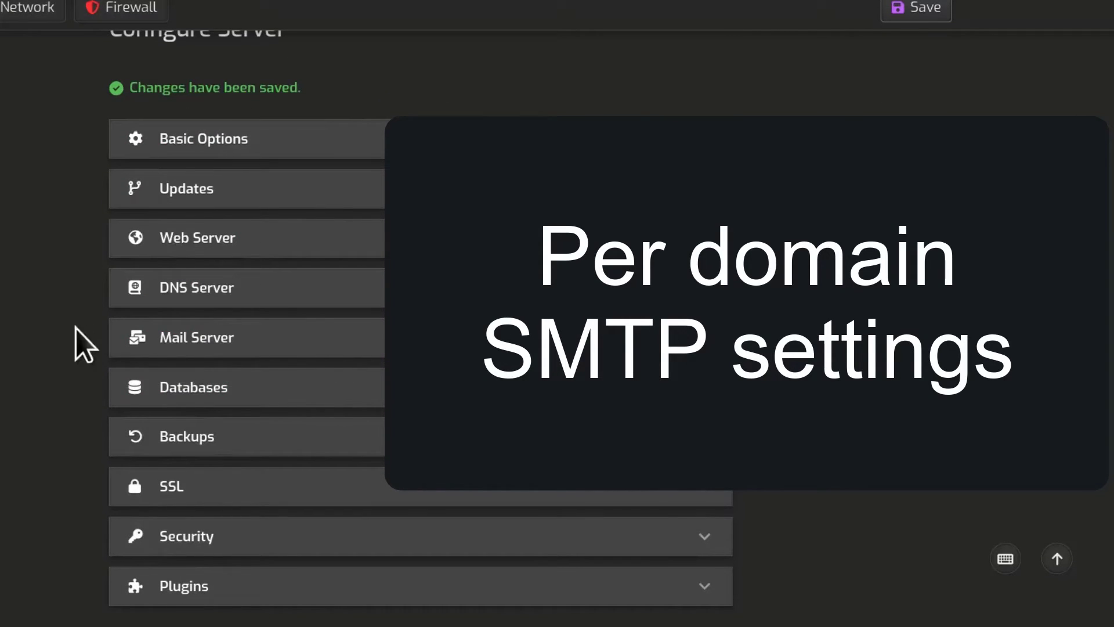
Step: Expand Mail Server to check the saved Mailgun relay fields, then open the USERS list
{"action": "left_click", "coordinate": [348, 348]}
{"action": "scroll", "coordinate": [361, 229], "scroll_direction": "down", "scroll_amount": 6}
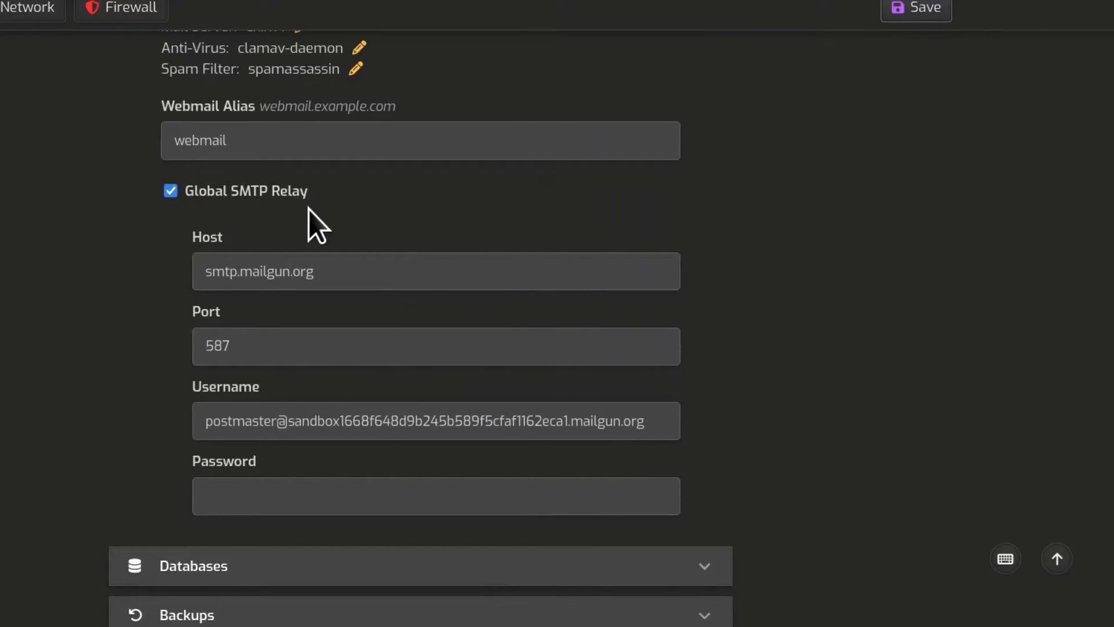
{"action": "scroll", "coordinate": [321, 267], "scroll_direction": "up", "scroll_amount": 4}
{"action": "scroll", "coordinate": [382, 312], "scroll_direction": "up", "scroll_amount": 5}
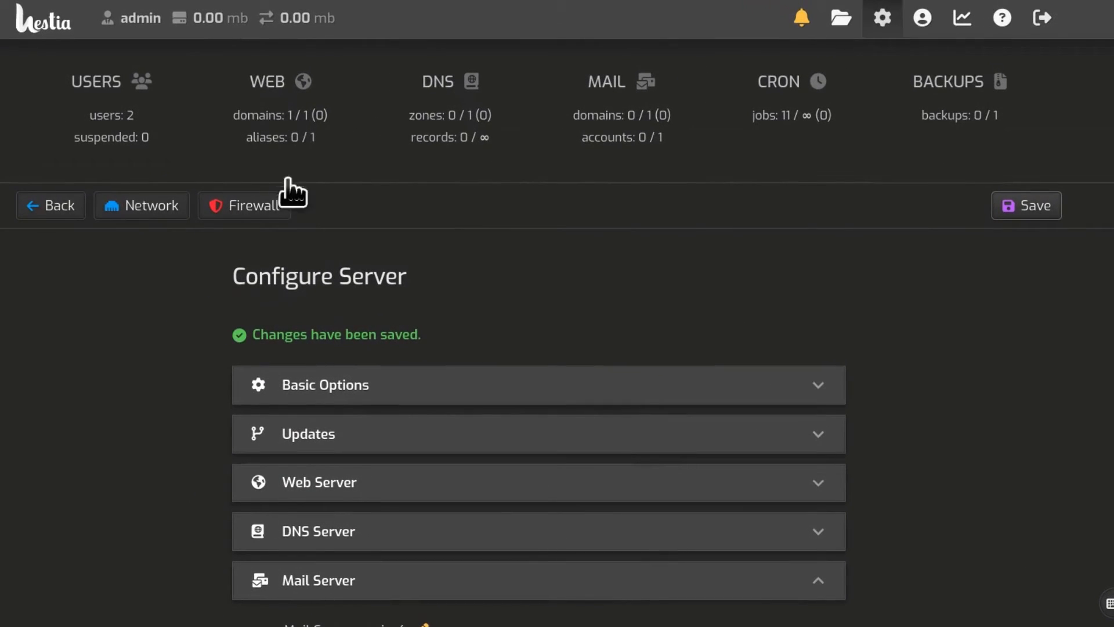
{"action": "left_click", "coordinate": [100, 87]}
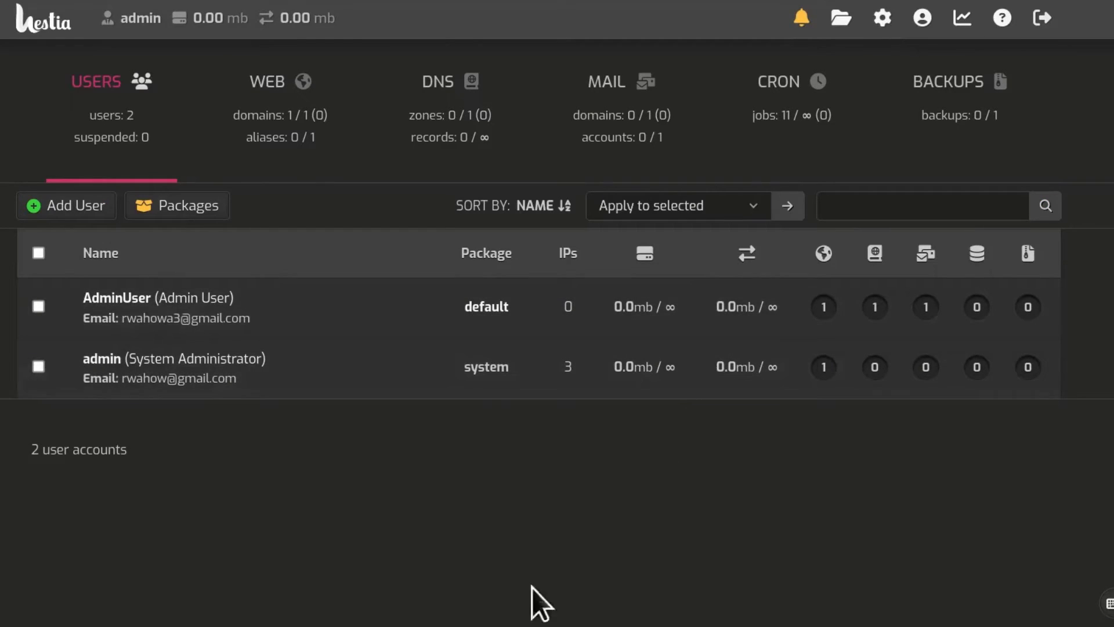
Step: Enter the other user's account, start a new mail domain under MAIL, and tick SMTP Relay
{"action": "left_click", "coordinate": [113, 304]}
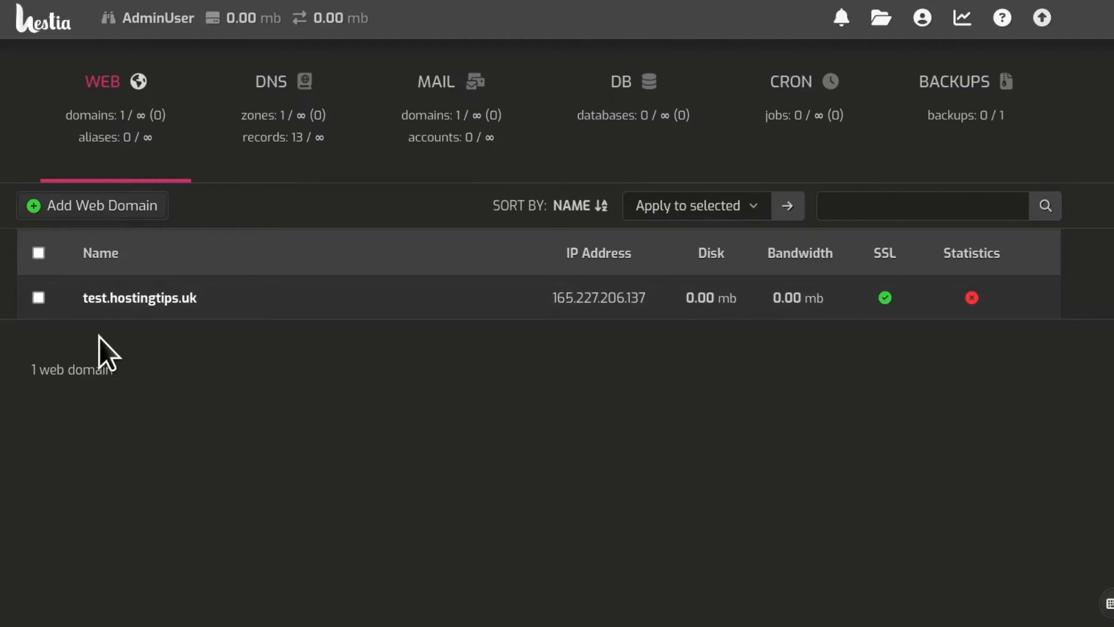
{"action": "left_click", "coordinate": [444, 95]}
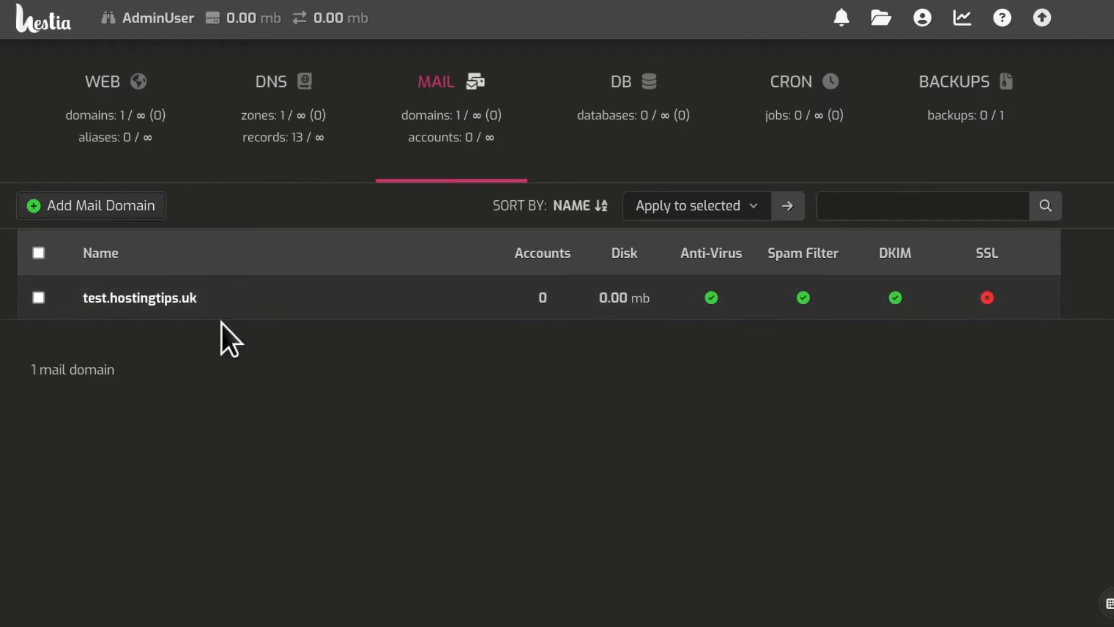
{"action": "left_click", "coordinate": [88, 210]}
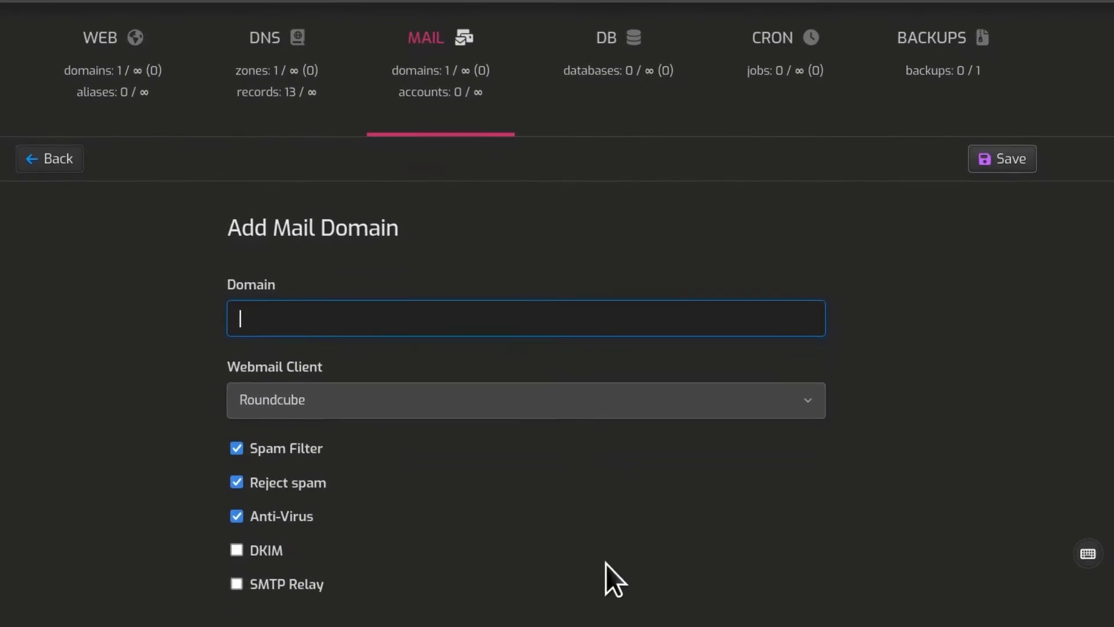
{"action": "left_click", "coordinate": [234, 572]}
{"action": "scroll", "coordinate": [747, 435], "scroll_direction": "down", "scroll_amount": 5}
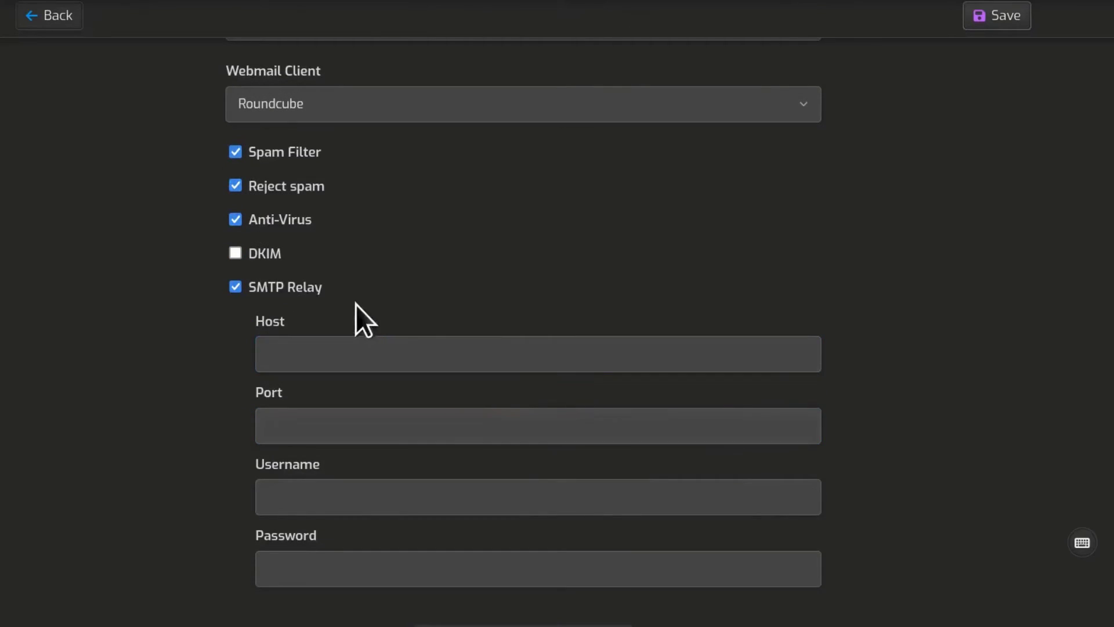
{"action": "scroll", "coordinate": [419, 400], "scroll_direction": "up", "scroll_amount": 5}
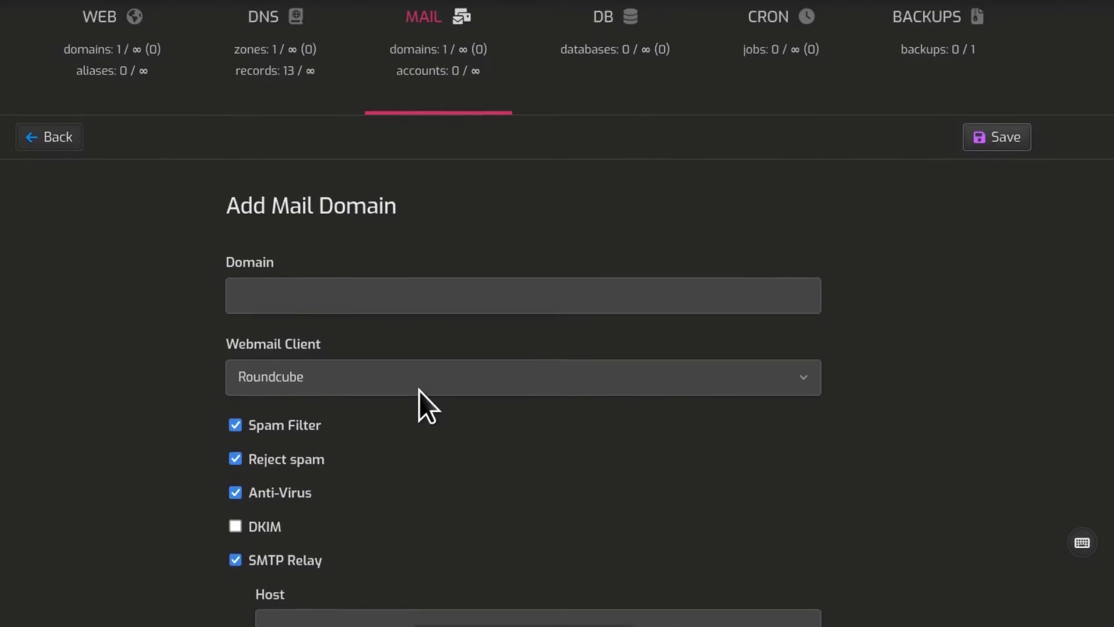
{"action": "scroll", "coordinate": [419, 391], "scroll_direction": "up", "scroll_amount": 1}
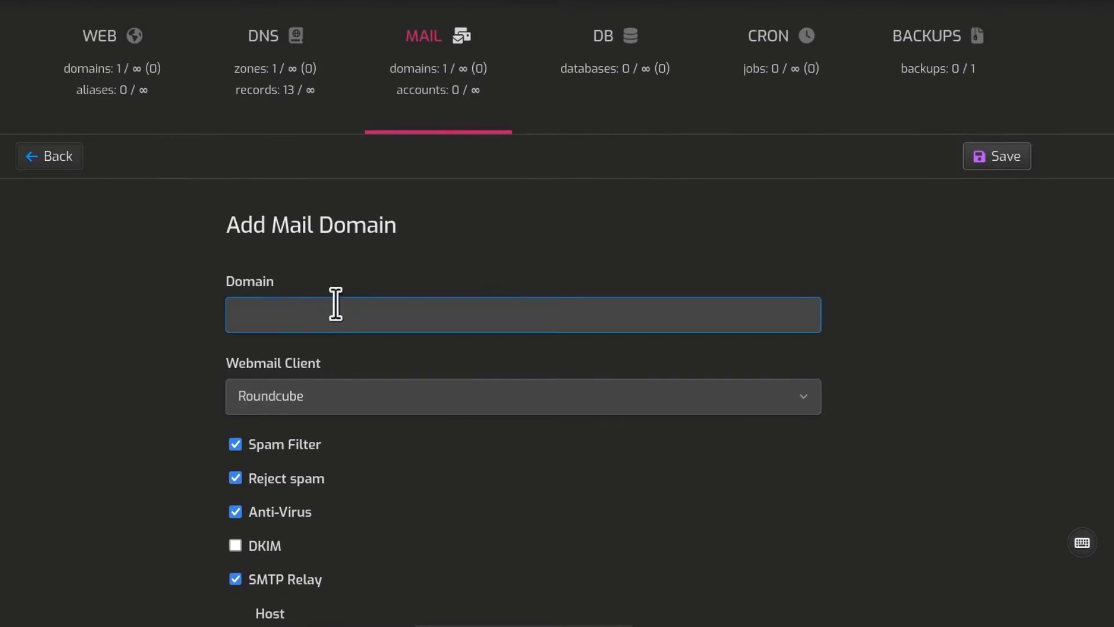
Step: Open the edit form for the test.hostingtips.uk mail domain from the mail domain list
{"action": "left_click", "coordinate": [425, 37]}
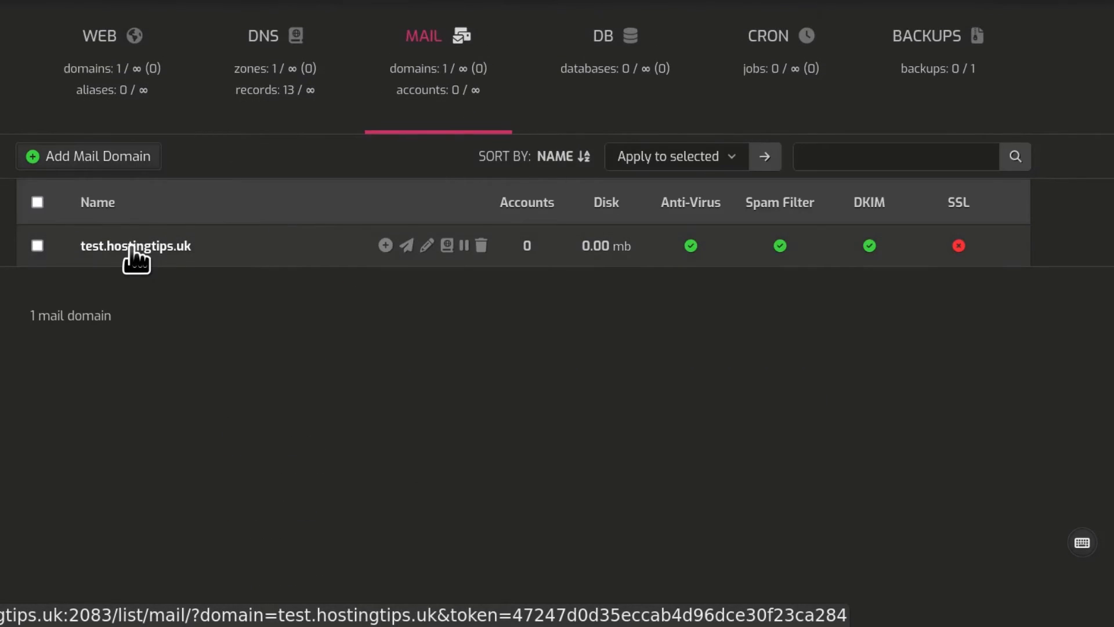
{"action": "left_click", "coordinate": [133, 250]}
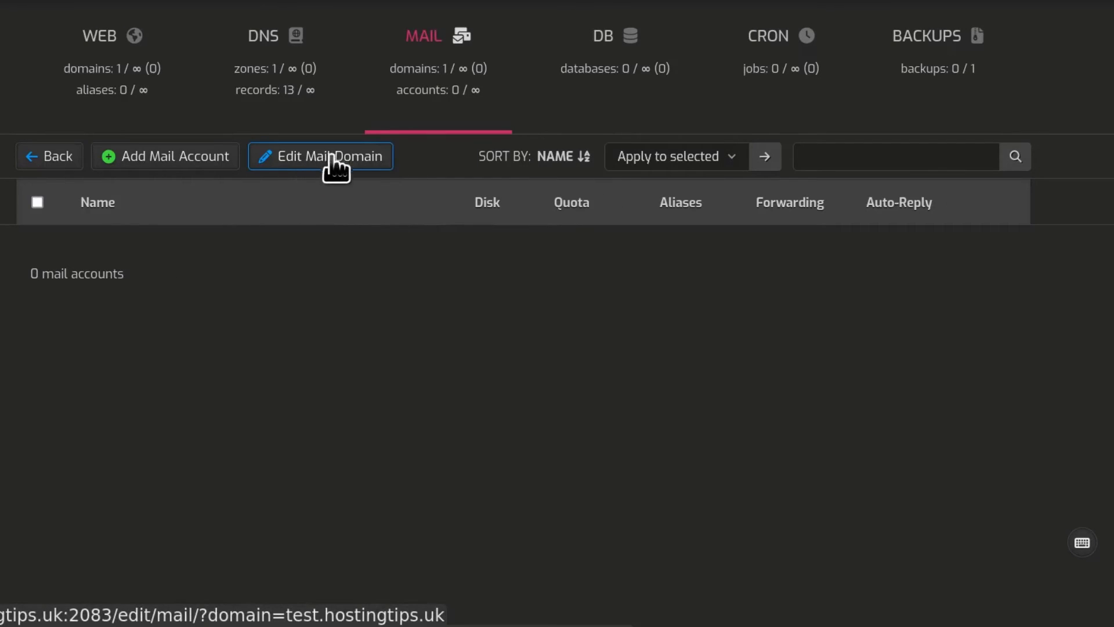
{"action": "left_click", "coordinate": [305, 152]}
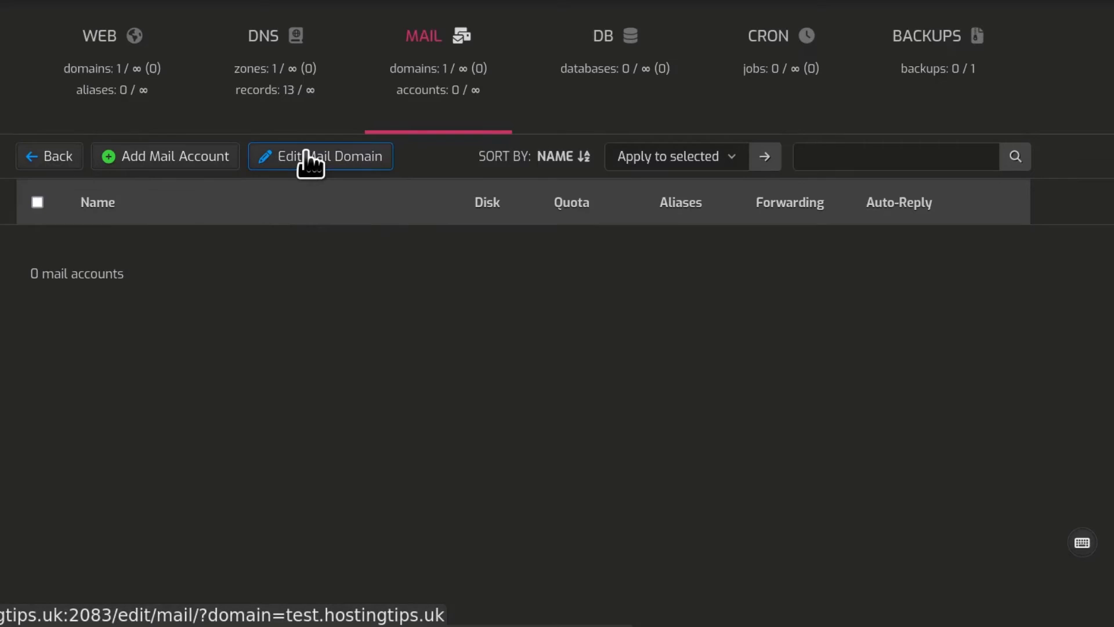
Step: Tick SMTP Relay, leaving Host, Port, Username and Password empty
{"action": "scroll", "coordinate": [488, 342], "scroll_direction": "down", "scroll_amount": 3}
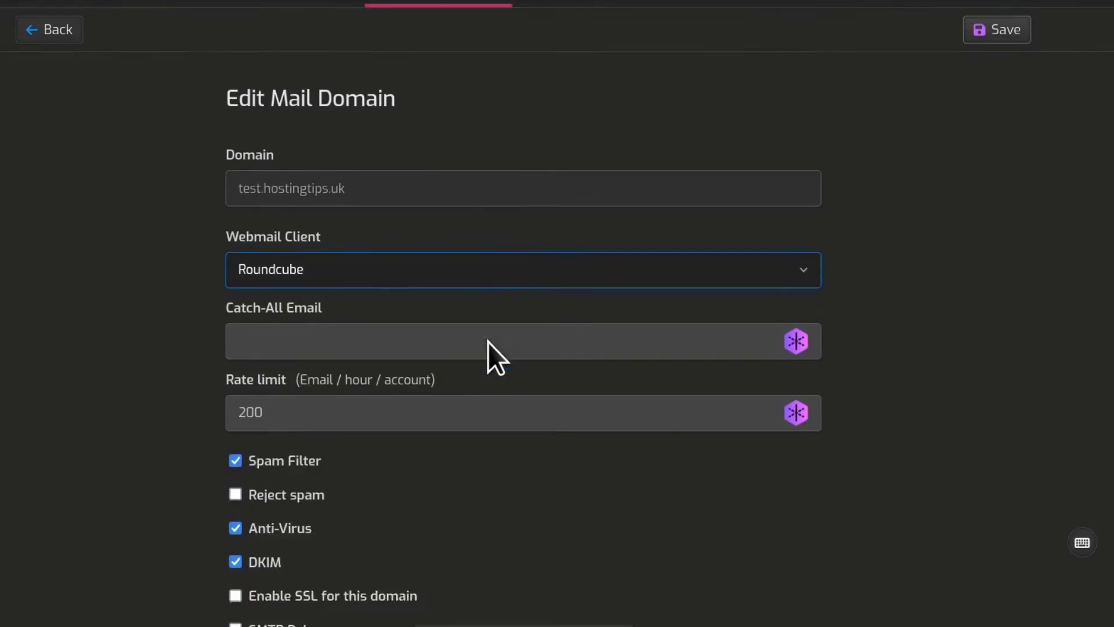
{"action": "left_click", "coordinate": [235, 572]}
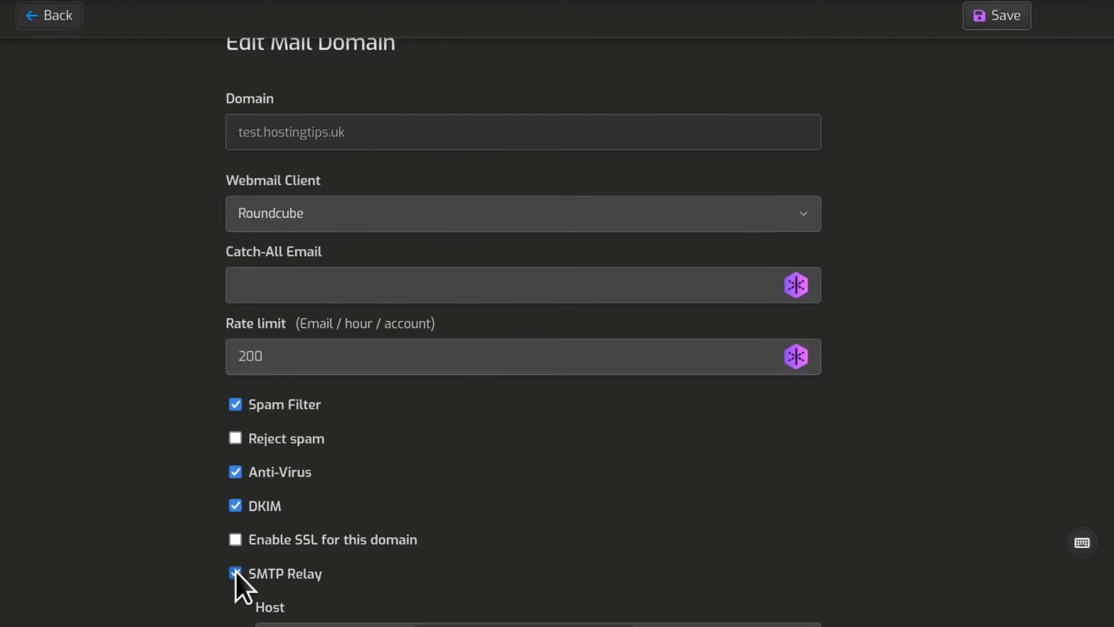
{"action": "scroll", "coordinate": [932, 340], "scroll_direction": "down", "scroll_amount": 5}
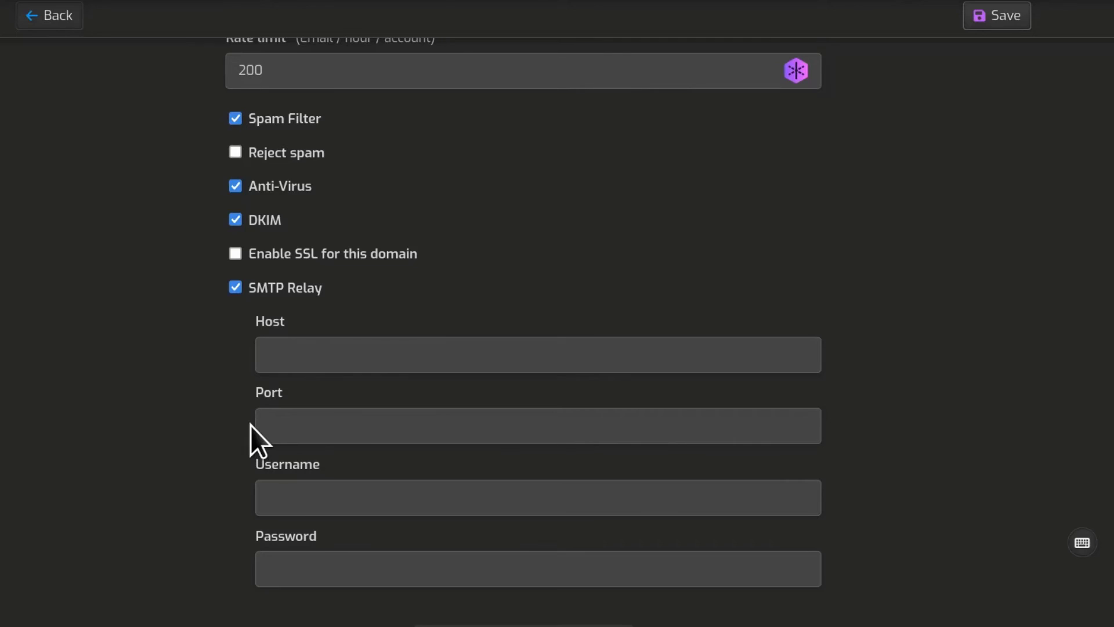
{"action": "left_click", "coordinate": [278, 419]}
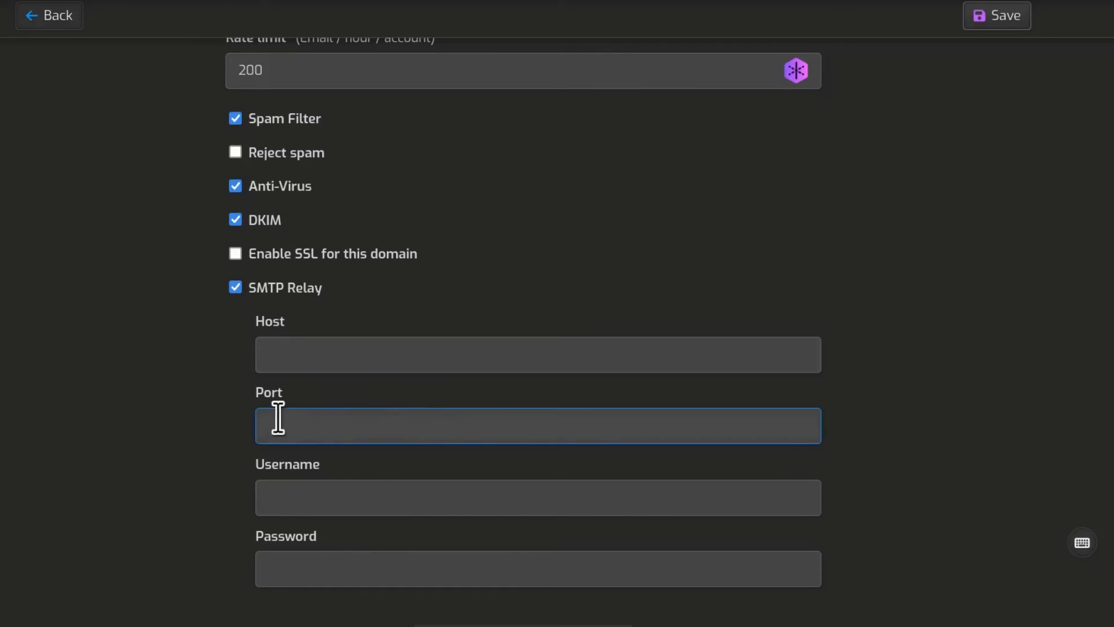
{"action": "left_click", "coordinate": [335, 464]}
{"action": "scroll", "coordinate": [1052, 290], "scroll_direction": "up", "scroll_amount": 8}
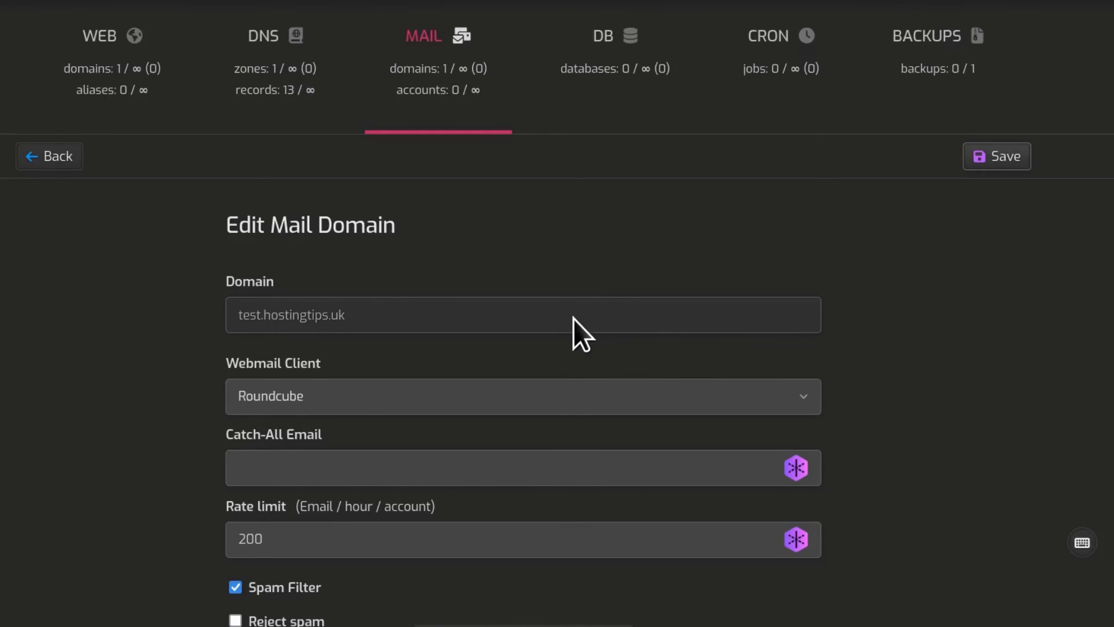
{"action": "scroll", "coordinate": [571, 280], "scroll_direction": "down", "scroll_amount": 8}
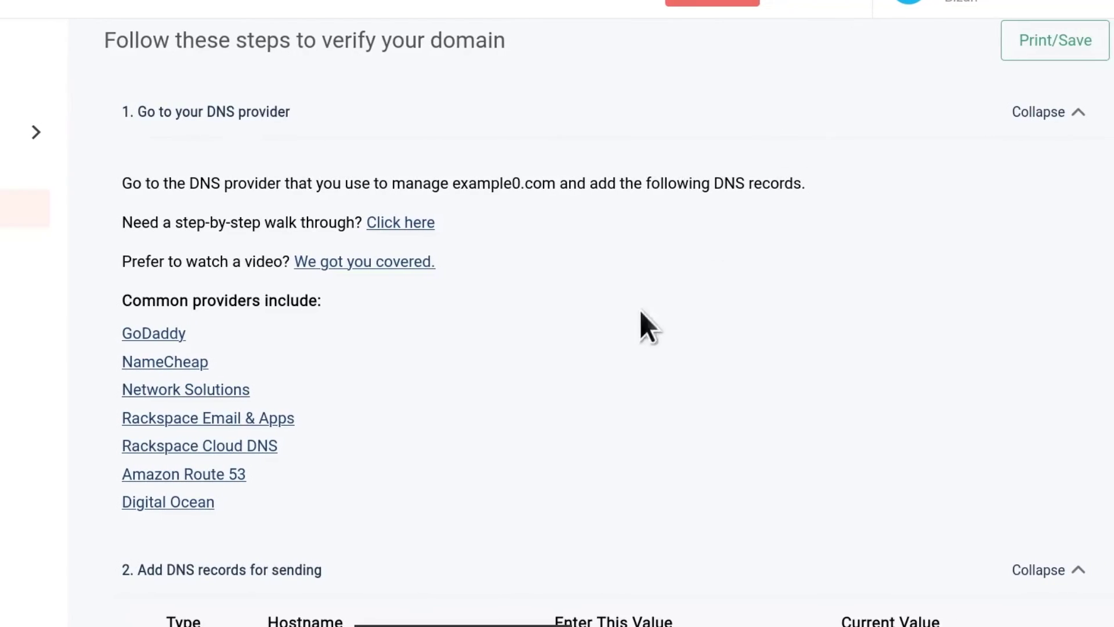
{"action": "scroll", "coordinate": [639, 310], "scroll_direction": "down", "scroll_amount": 8}
{"action": "scroll", "coordinate": [318, 383], "scroll_direction": "down", "scroll_amount": 10}
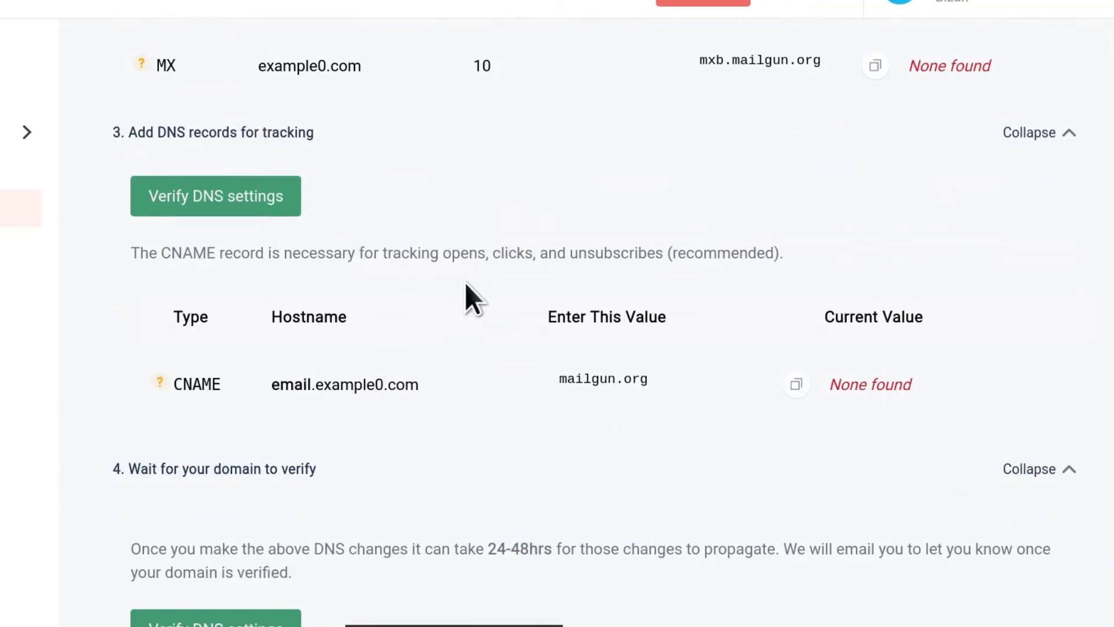
{"action": "scroll", "coordinate": [463, 281], "scroll_direction": "up", "scroll_amount": 15}
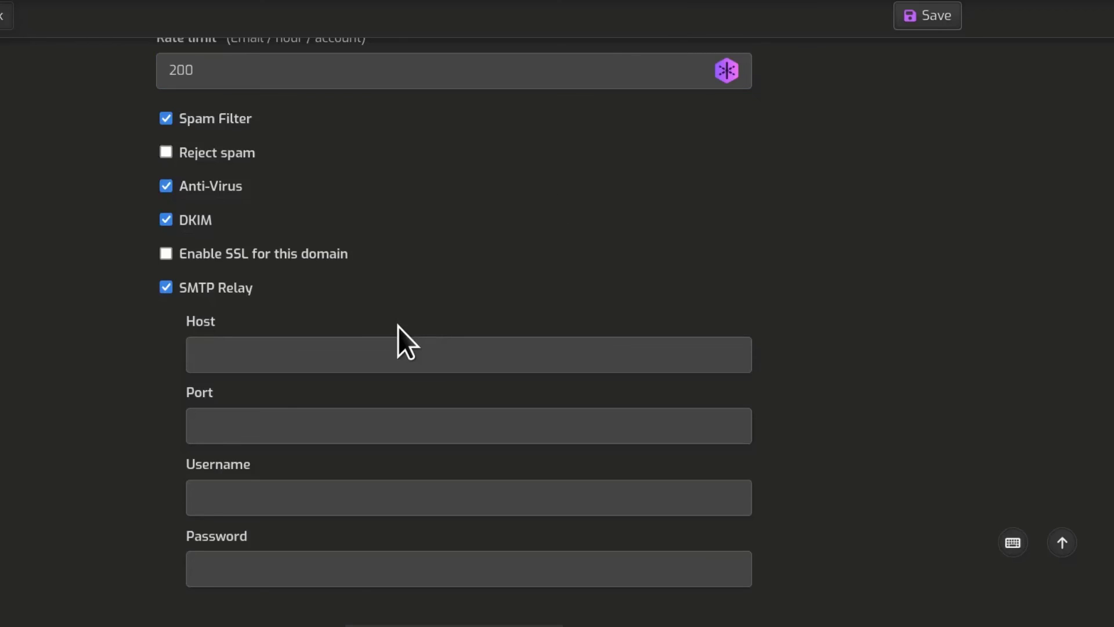
Step: Scroll back to the top of the test.hostingtips.uk Edit Mail Domain form
{"action": "scroll", "coordinate": [398, 326], "scroll_direction": "up", "scroll_amount": 6}
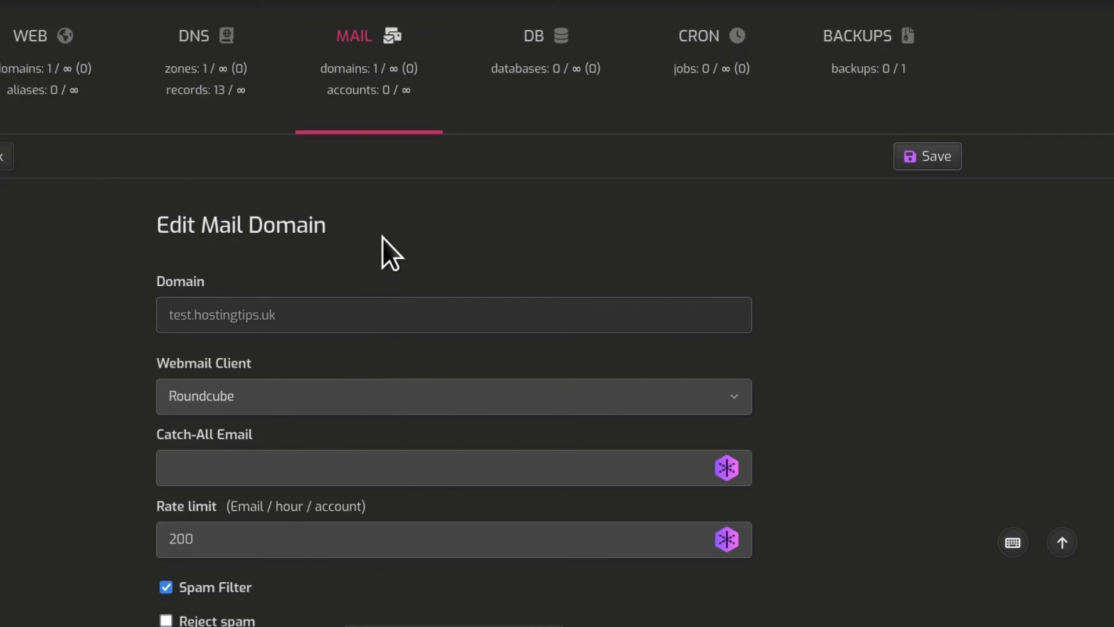